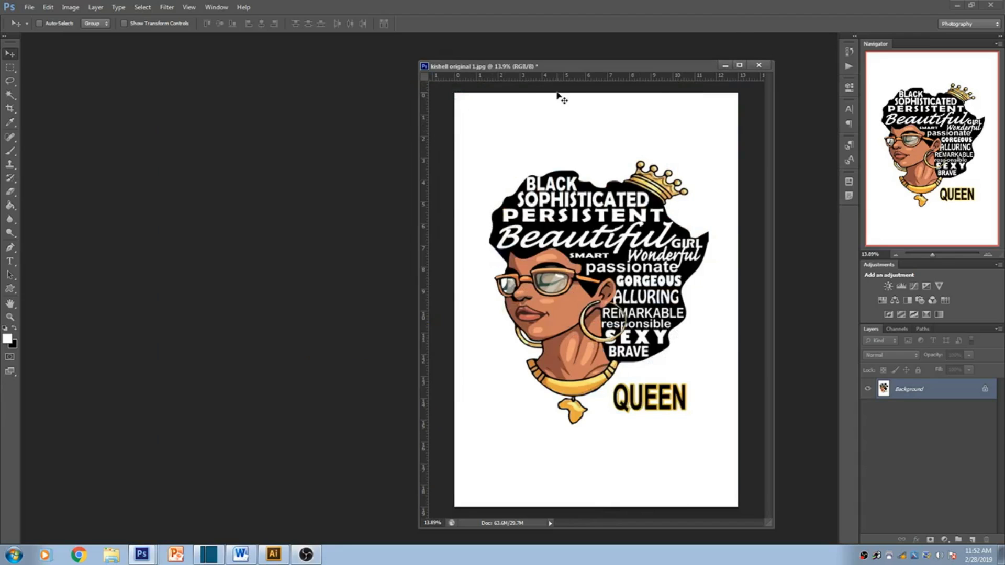
Drag the Queen illustration's document window slightly up and to the left
drag(566, 64, 551, 58)
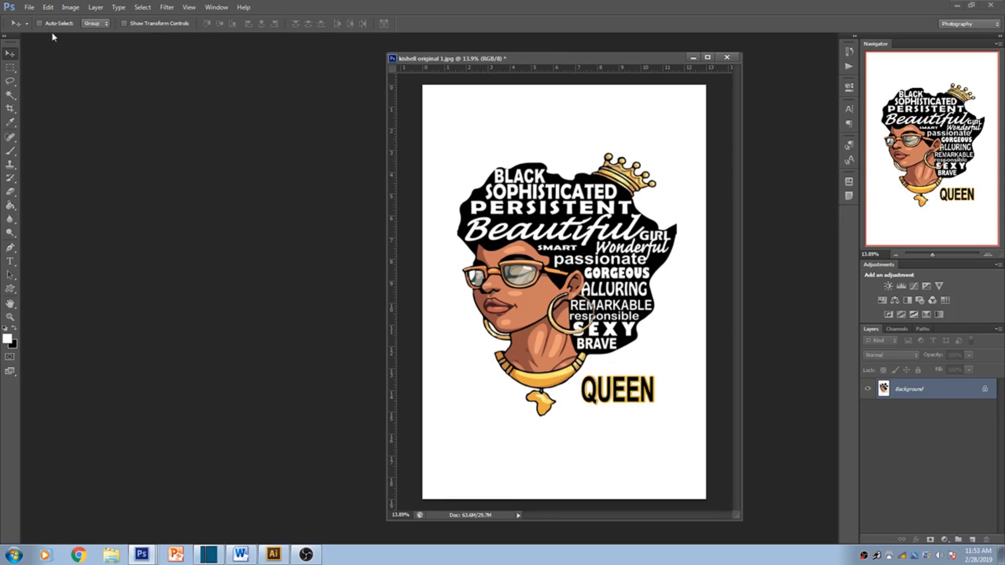
Convert the illustration to CMYK Color, accepting the U.S. Web Coated (SWOP) v2 profile warning
click(70, 7)
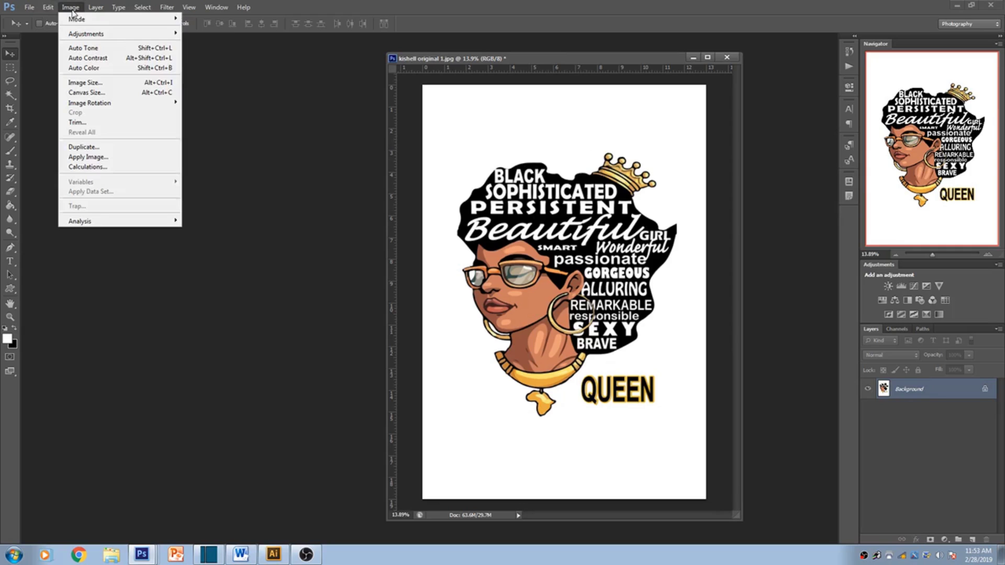
mouse_move(90, 24)
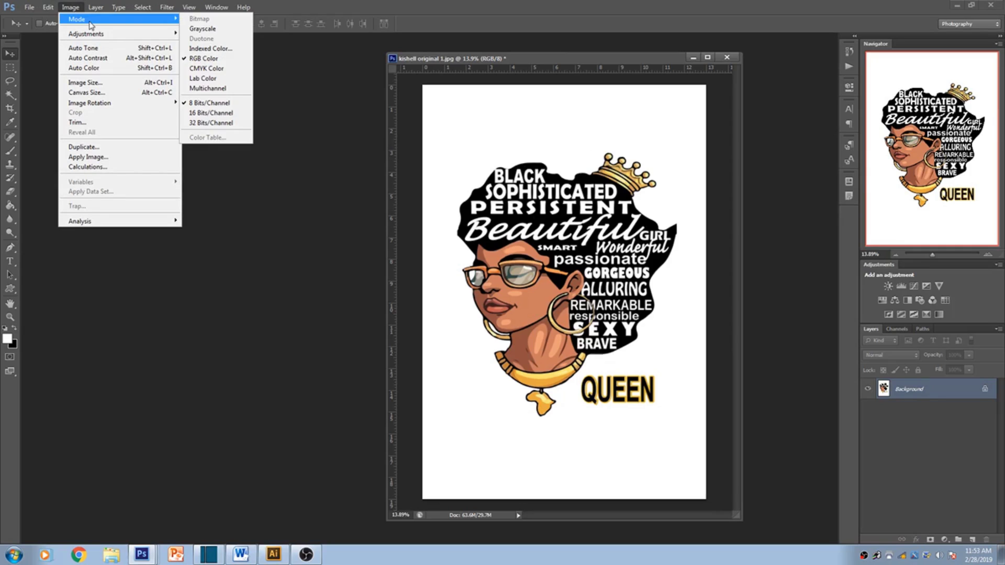
click(204, 68)
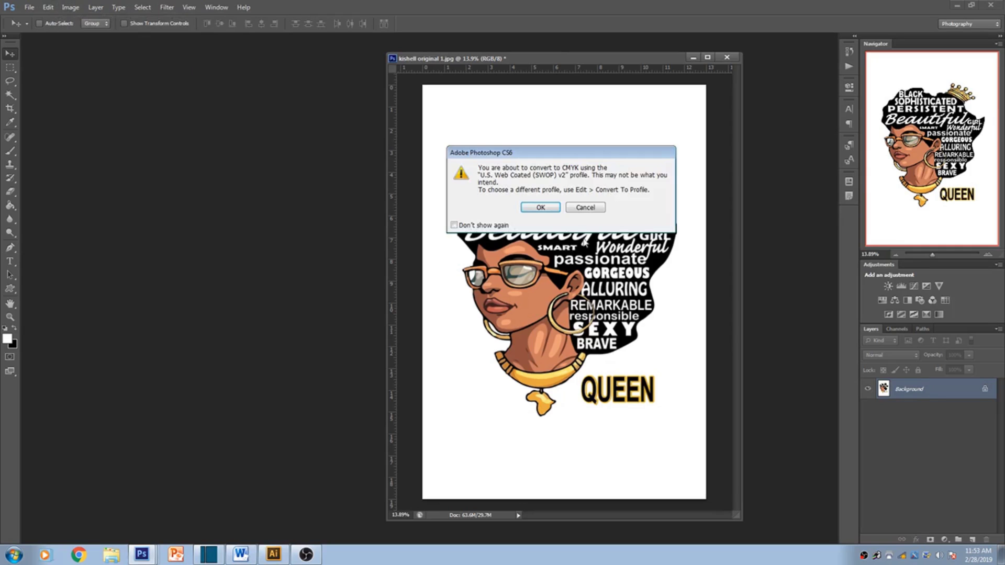
click(540, 208)
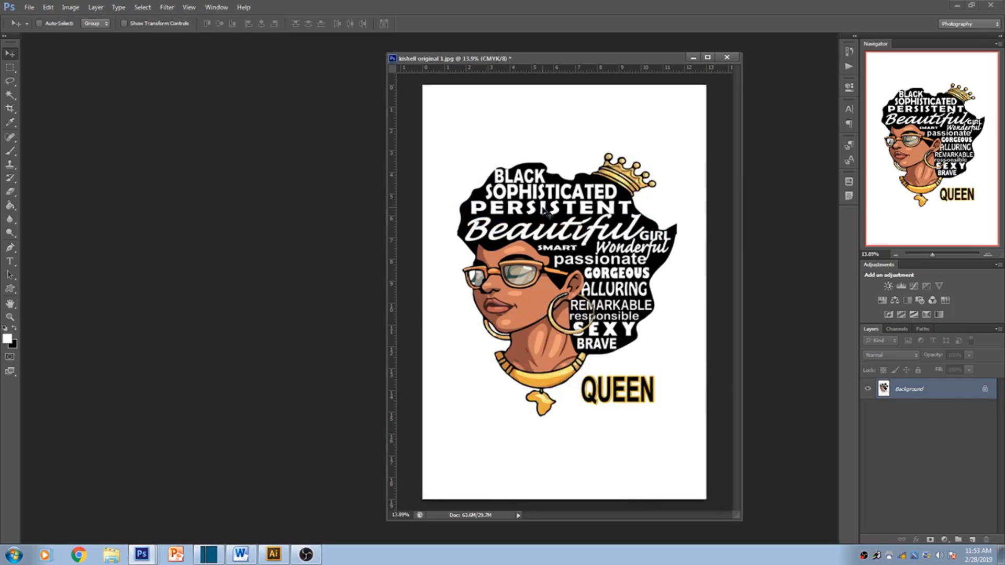
Preview the Cyan, Magenta, Yellow and Black channels in turn, ending with Cyan alone visible
click(891, 330)
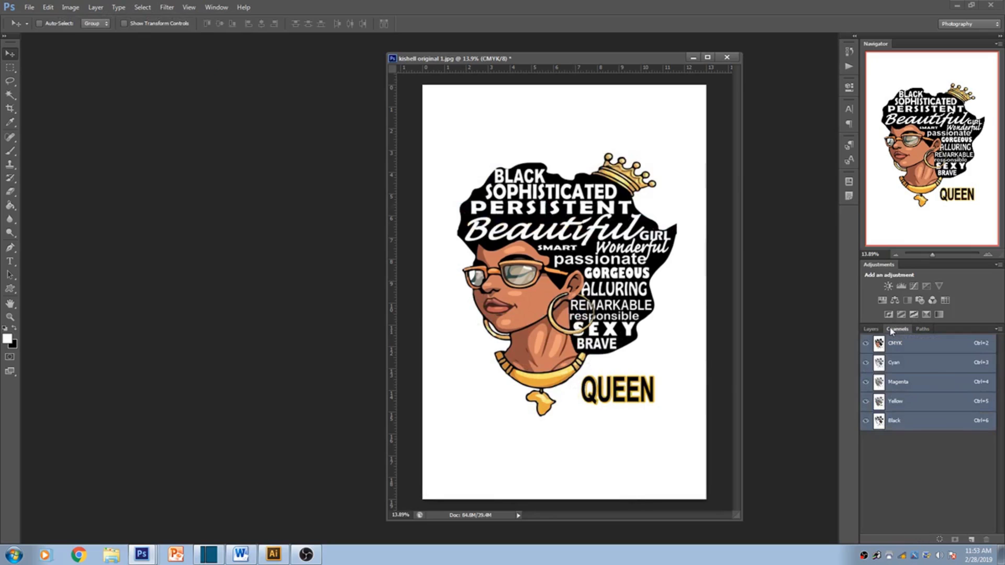
click(898, 369)
click(899, 382)
click(899, 401)
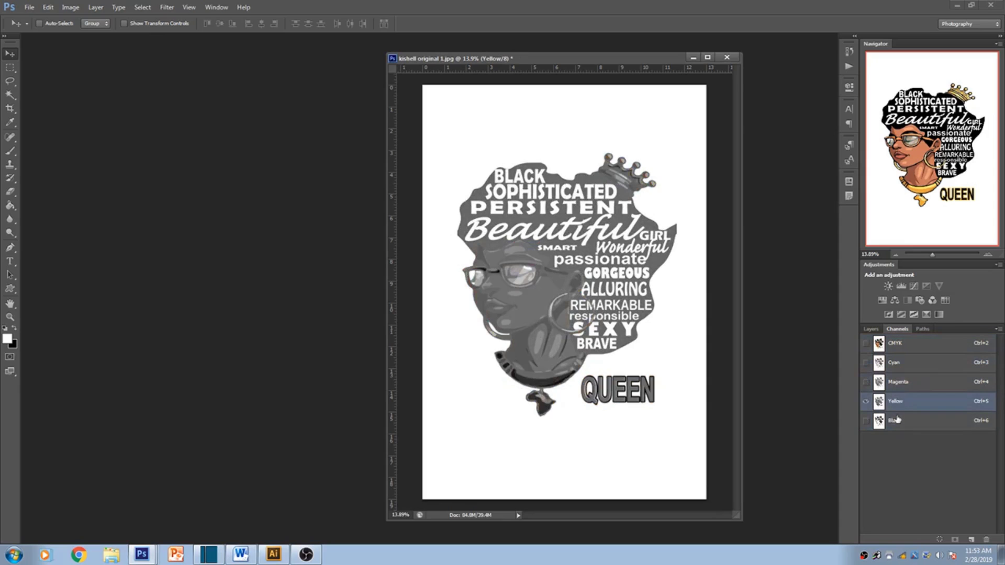
click(896, 421)
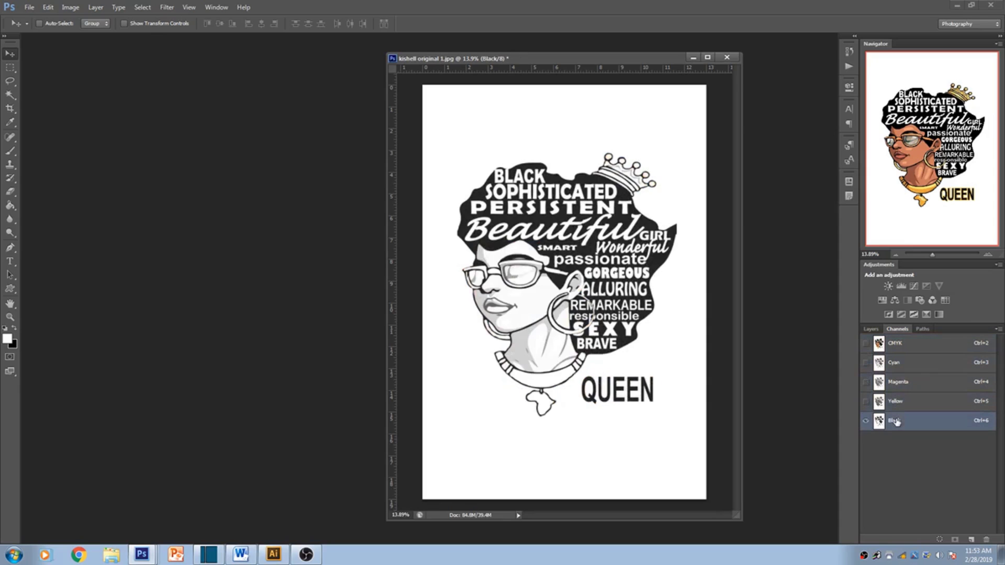
click(896, 363)
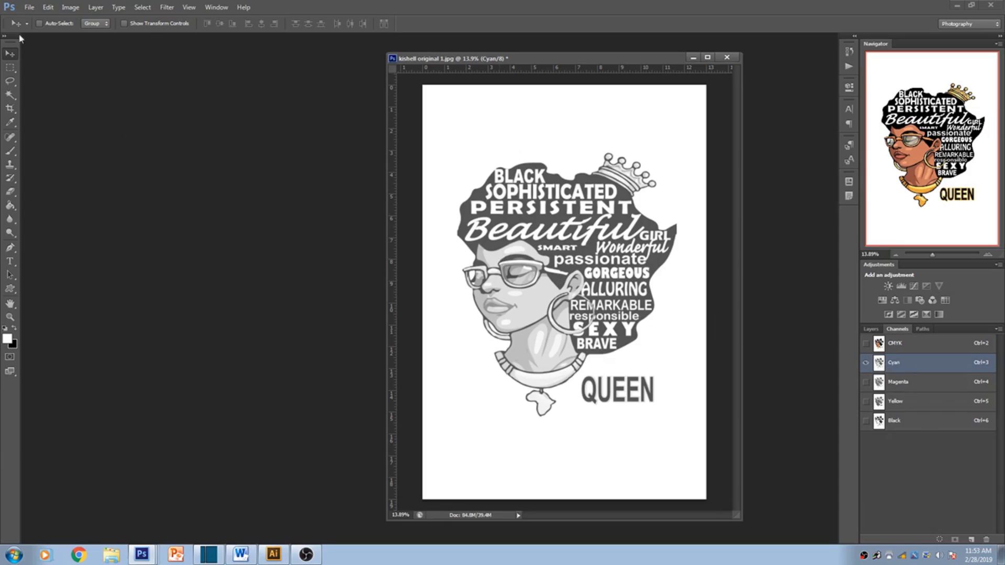
Select the whole Cyan channel and close the stray blank Untitled-1 document
key(ctrl+n)
click(600, 76)
key(m)
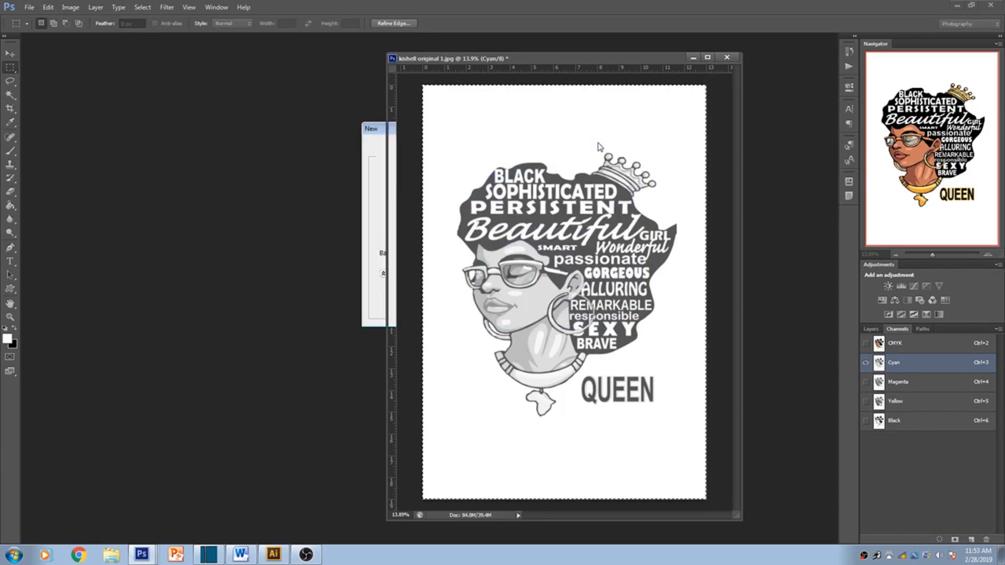
click(10, 53)
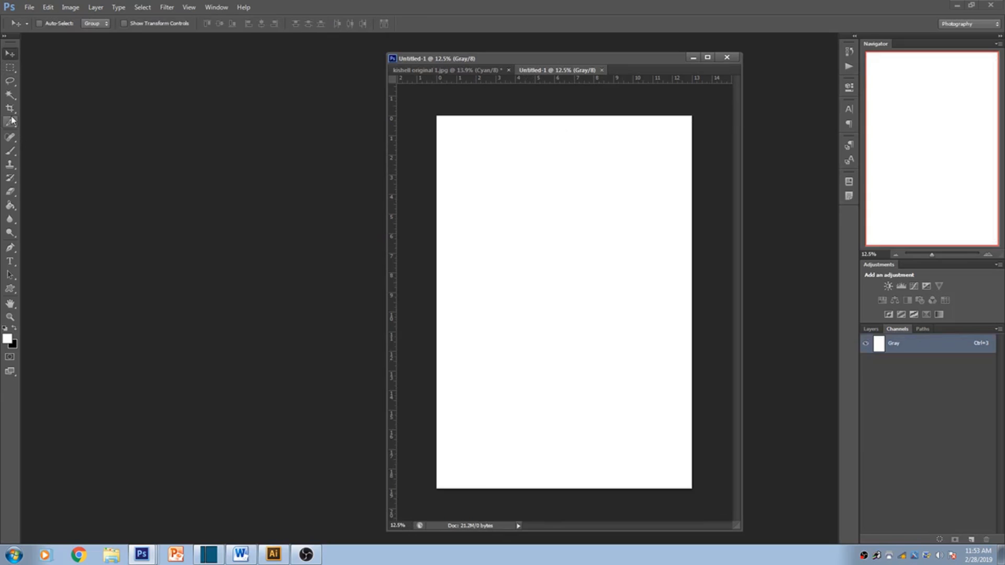
click(602, 70)
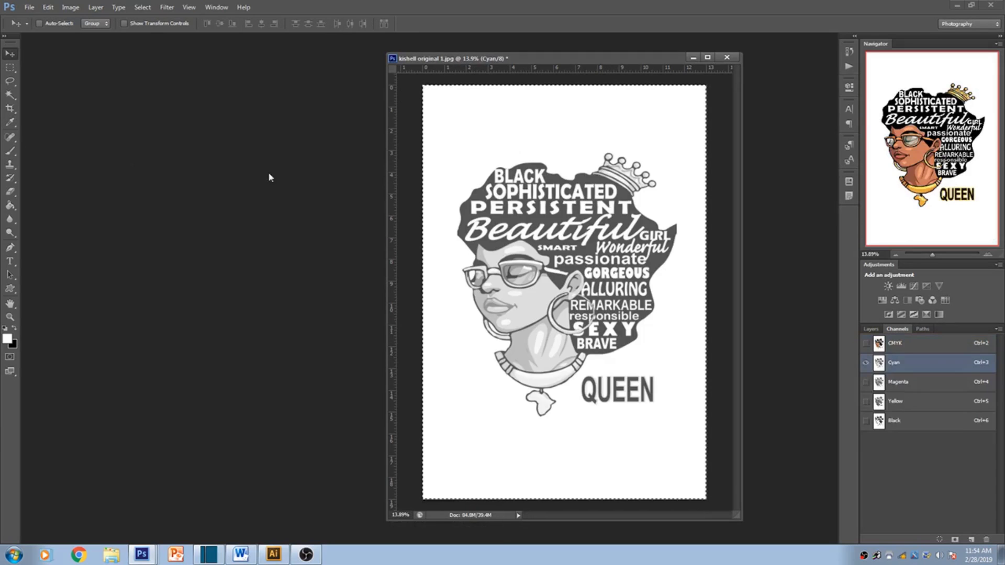
Create a new 13 in × 19 in document named 'cyan'
click(29, 7)
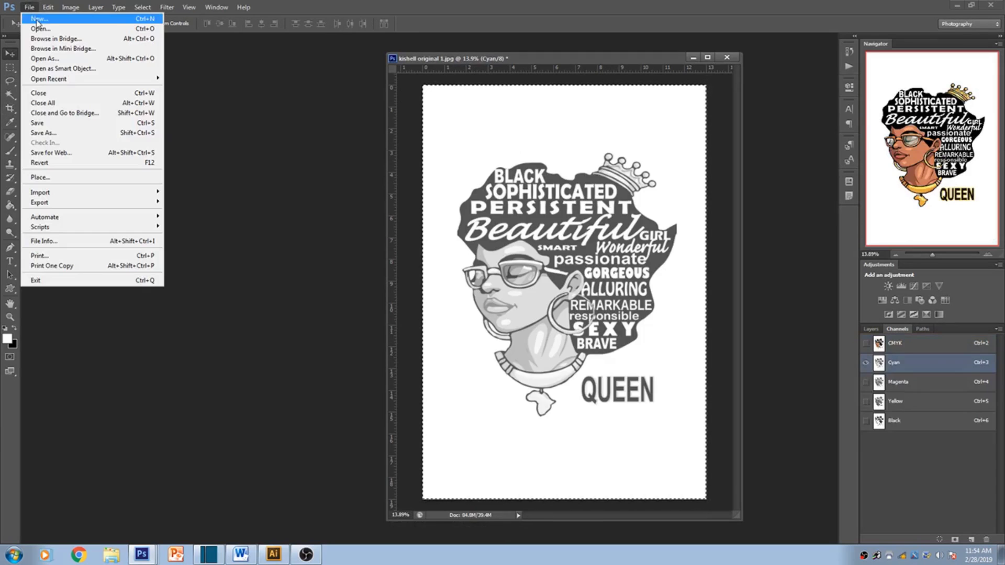
click(33, 17)
click(533, 159)
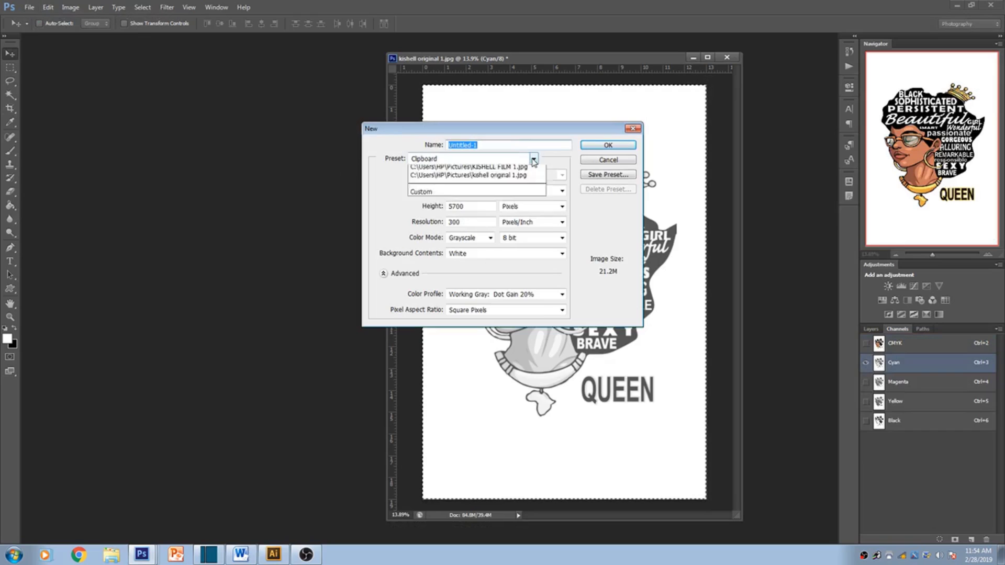
click(481, 220)
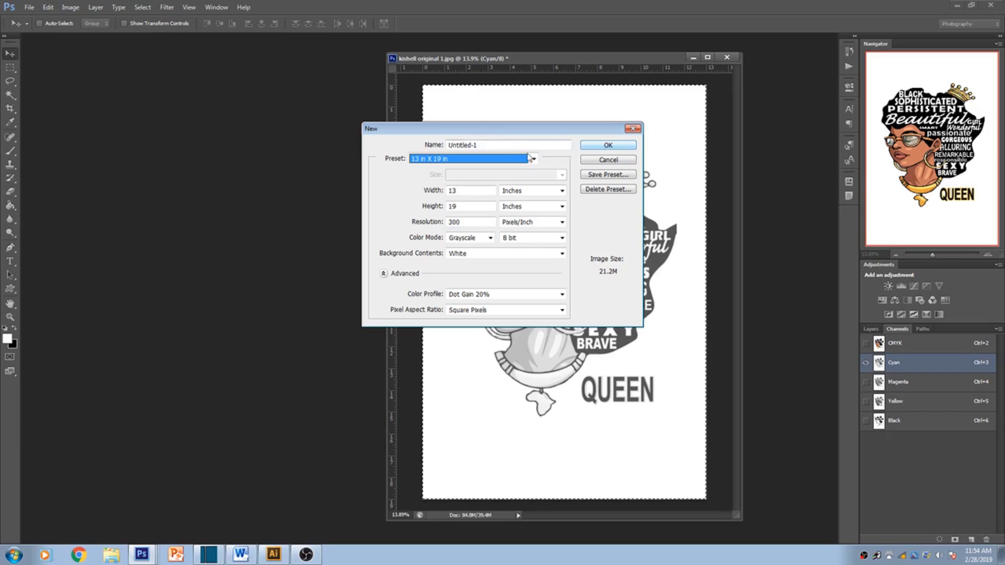
click(483, 142)
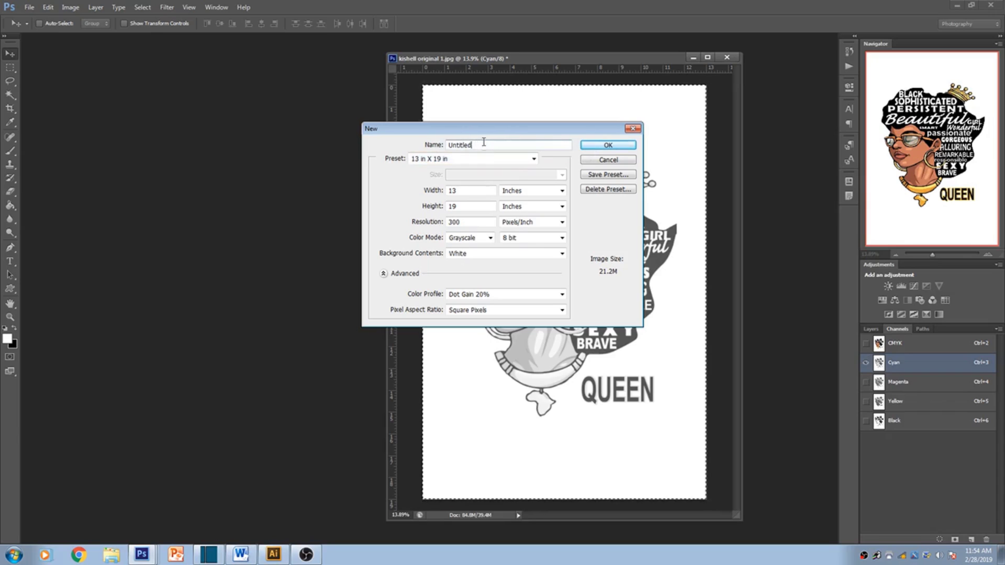
key(BackSpace)
key(BackSpace)
key(BackSpace)
key(BackSpace)
key(BackSpace)
key(BackSpace)
key(BackSpace)
key(BackSpace)
key(BackSpace)
key(BackSpace)
text(cyan)
click(603, 146)
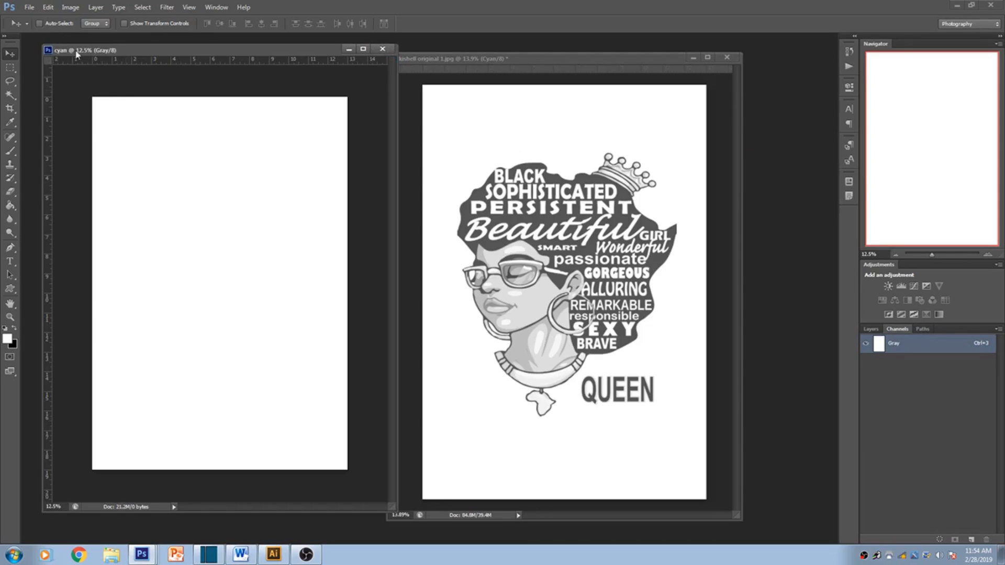
Paste the copied Cyan channel into the cyan document as Layer 1
click(48, 8)
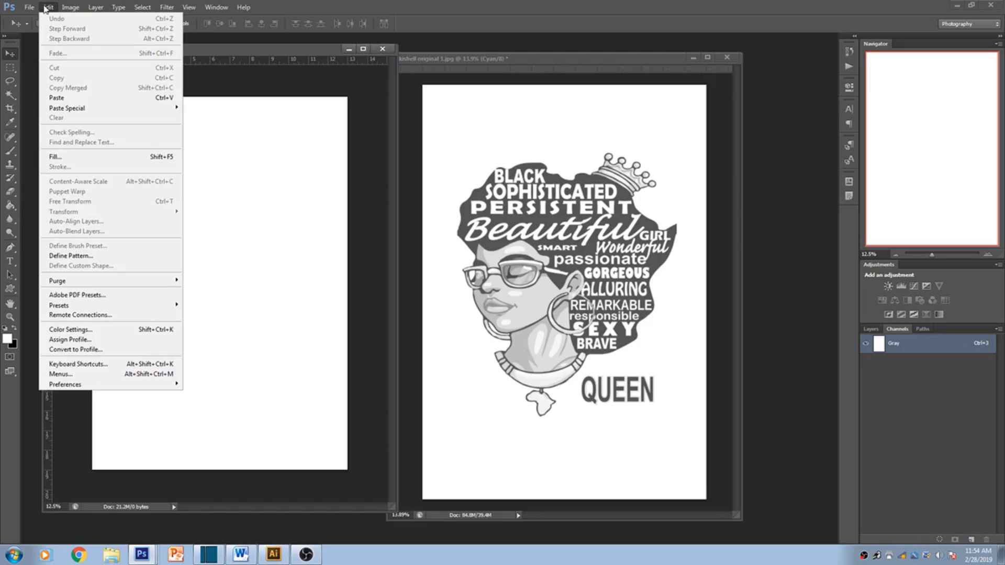
click(67, 97)
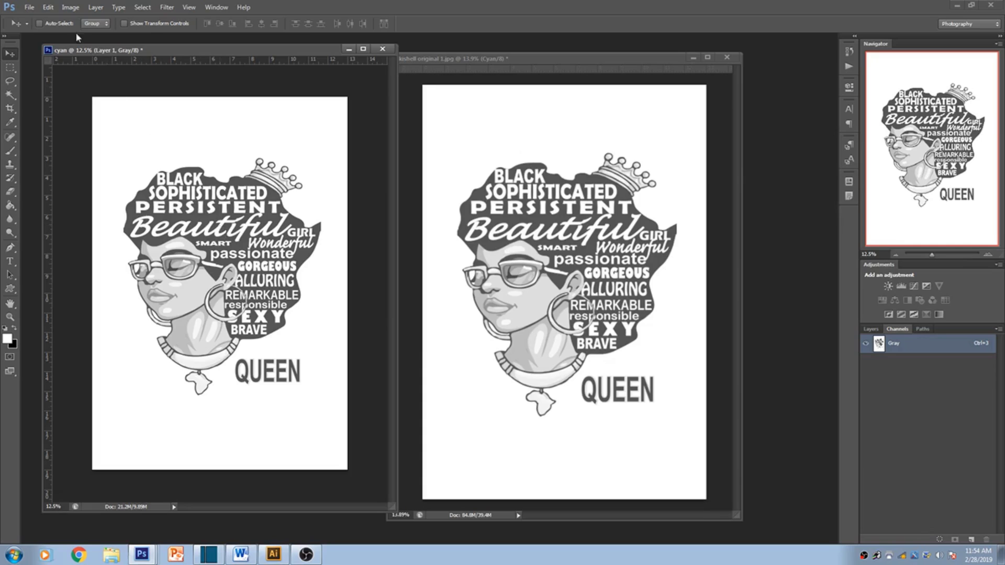
click(66, 8)
Convert the cyan document to Bitmap, flattening it, at 300 ppi output with Halftone Screen method
mouse_move(94, 19)
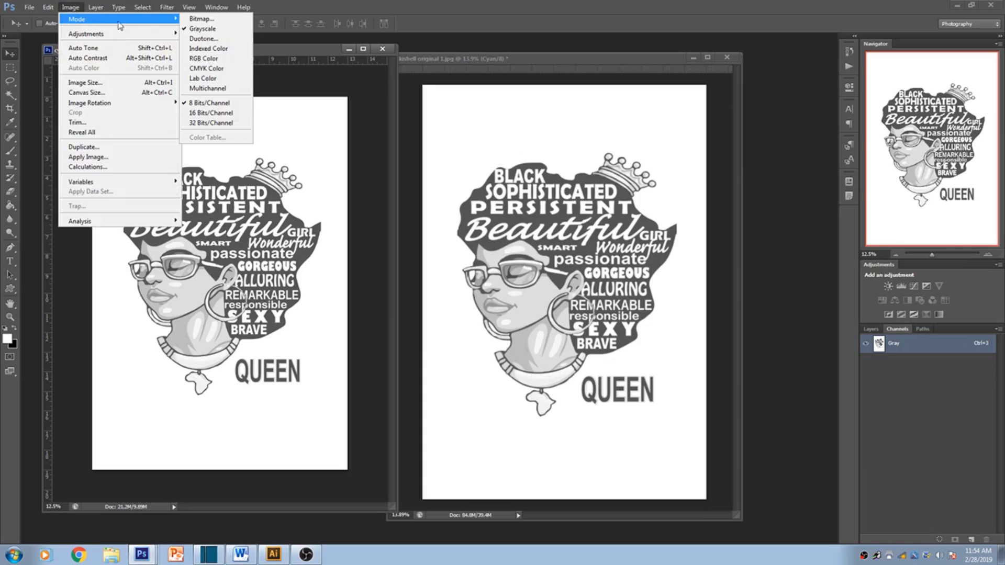
click(194, 19)
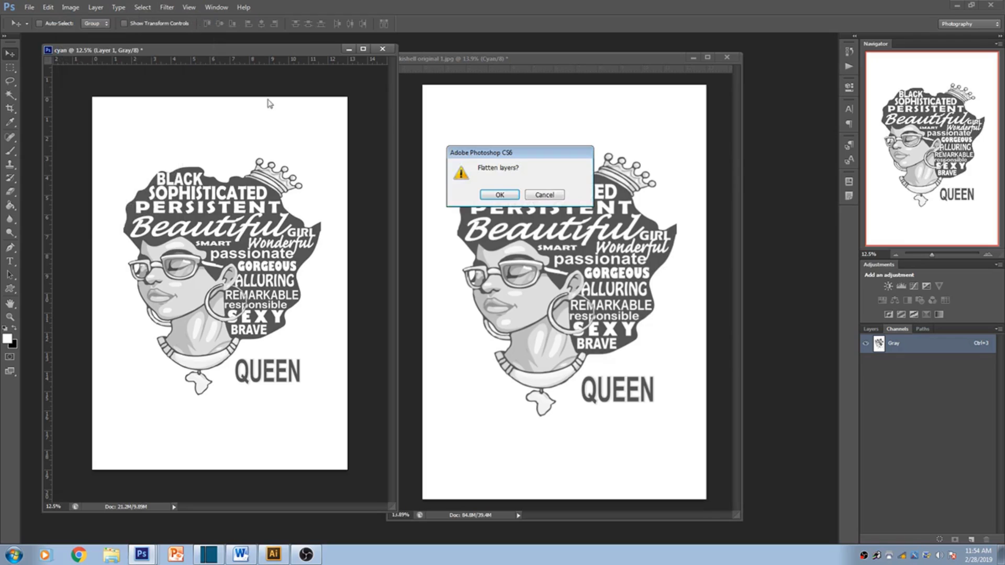
click(498, 196)
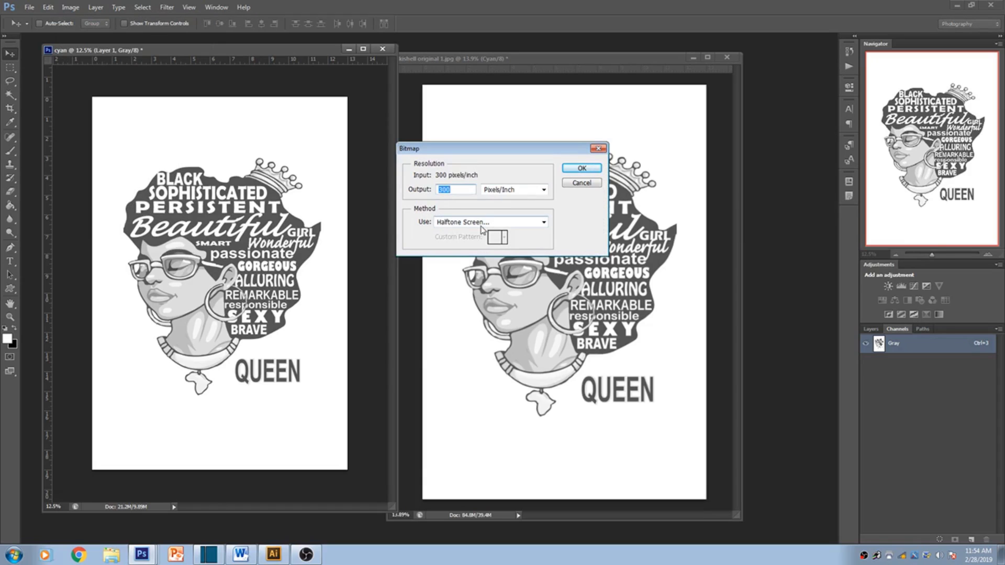
click(579, 169)
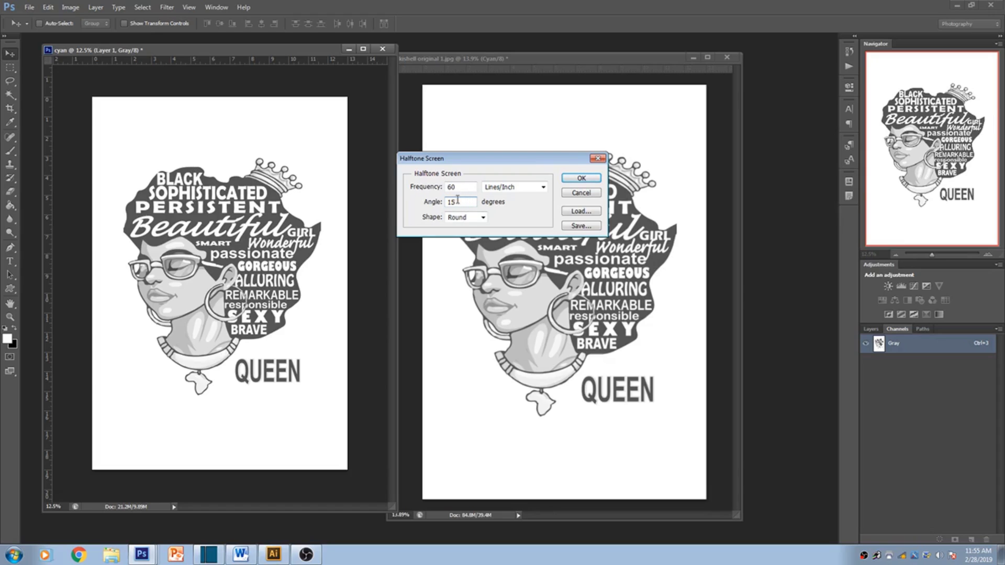
Apply a 60 lines/inch, 15° round-dot halftone screen to the cyan document
click(483, 218)
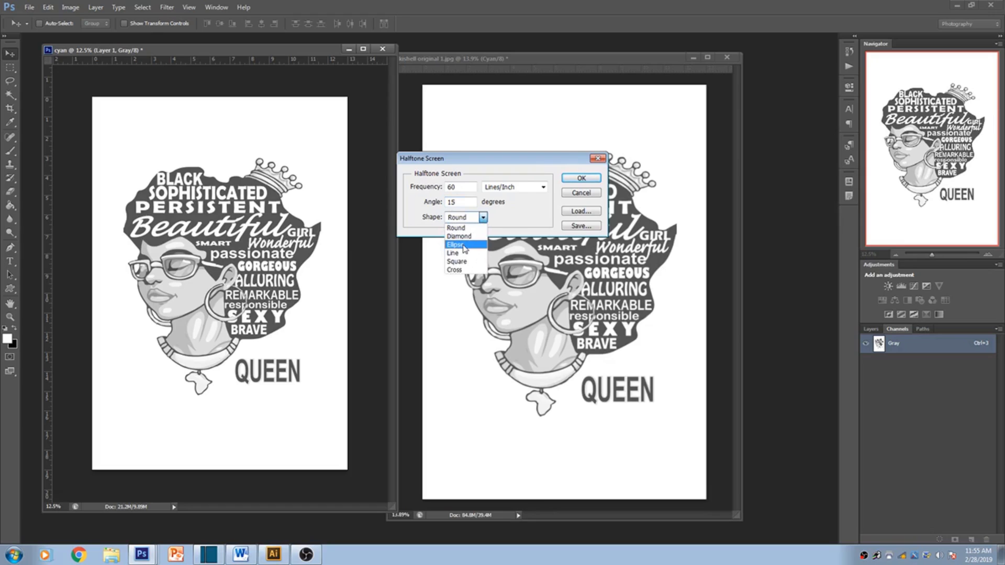
click(484, 219)
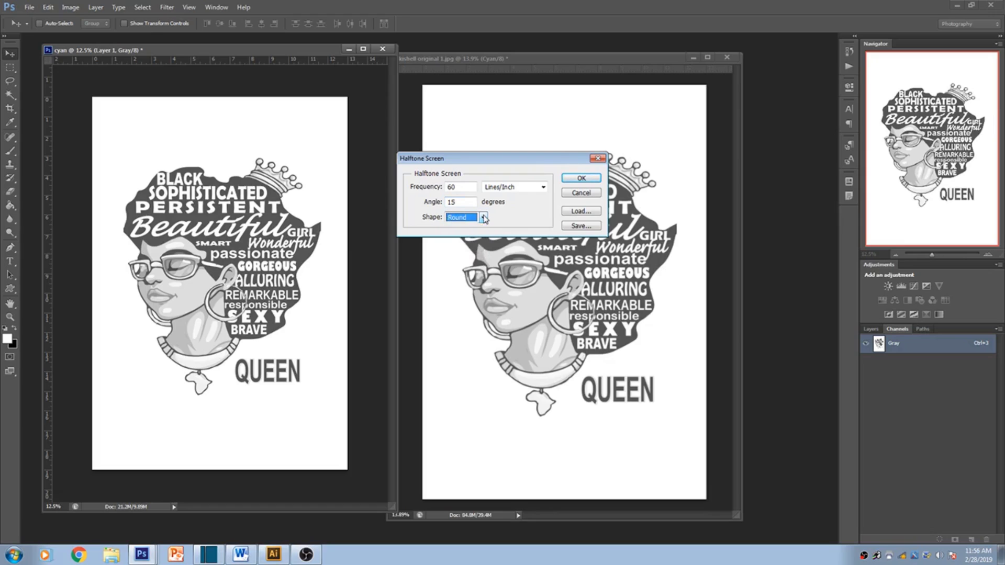
click(575, 180)
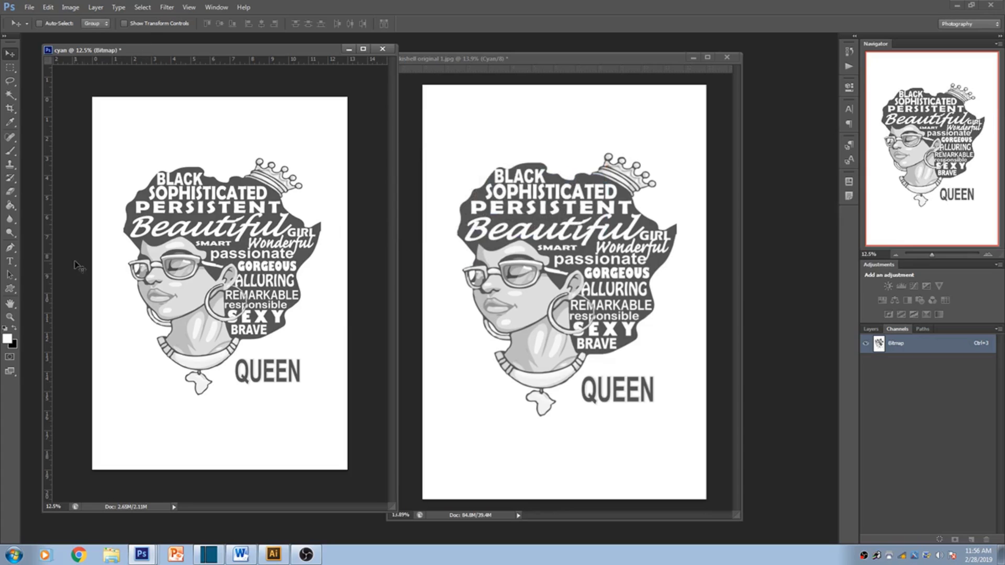
Zoom into the cyan halftone dots, fit the image on screen, then return to the Queen original
click(10, 317)
click(174, 250)
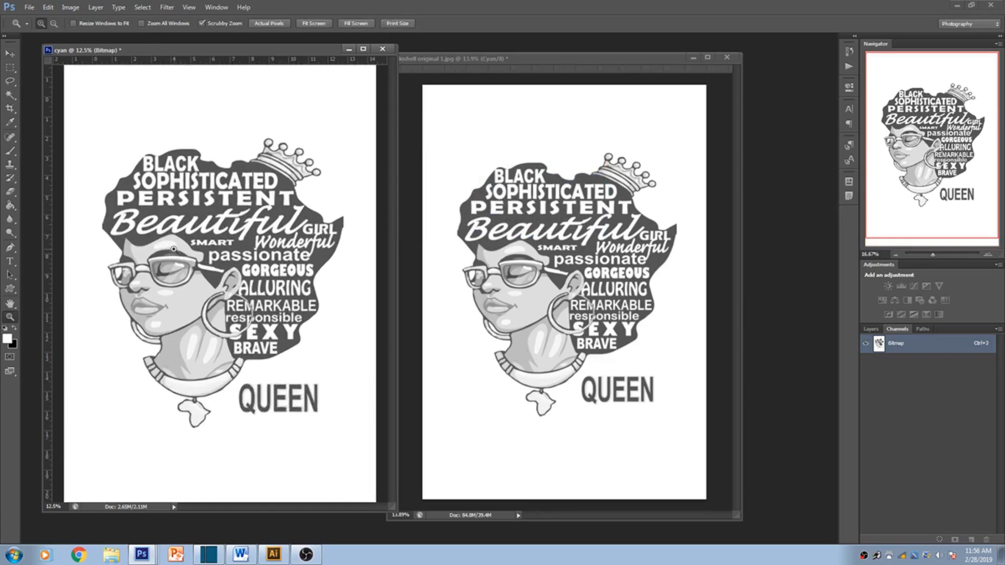
click(174, 250)
click(174, 250)
click(175, 250)
click(174, 251)
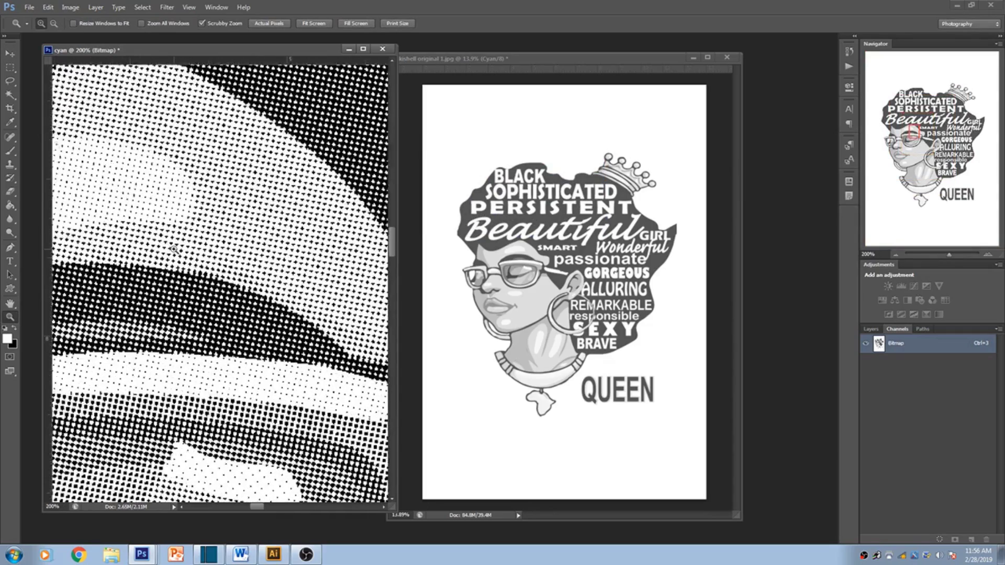
click(175, 251)
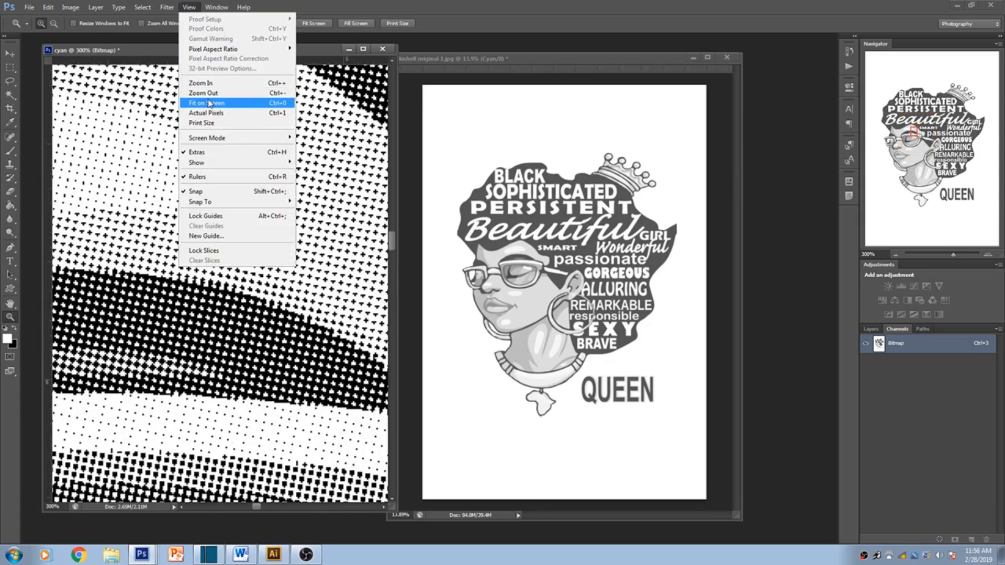
click(208, 103)
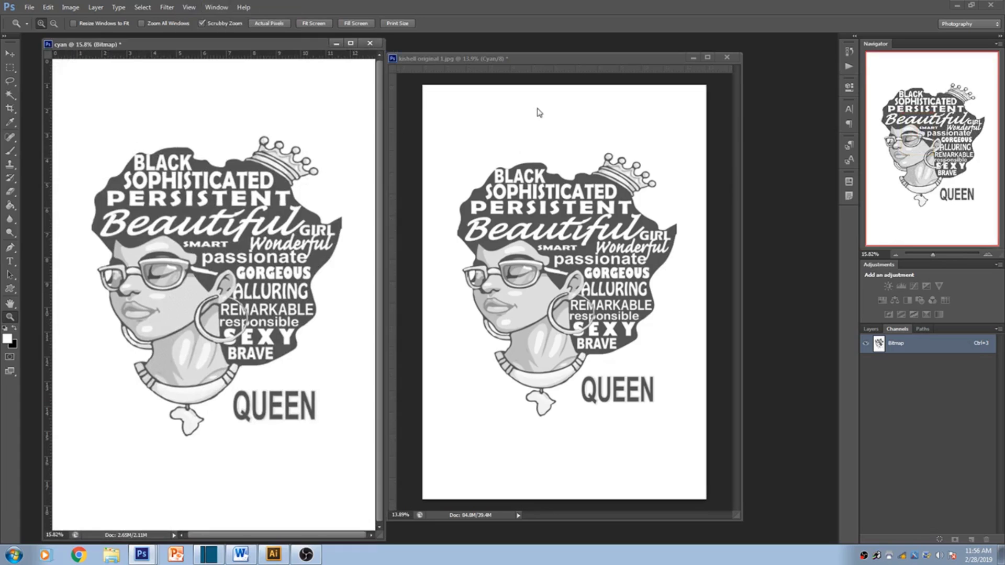
click(540, 96)
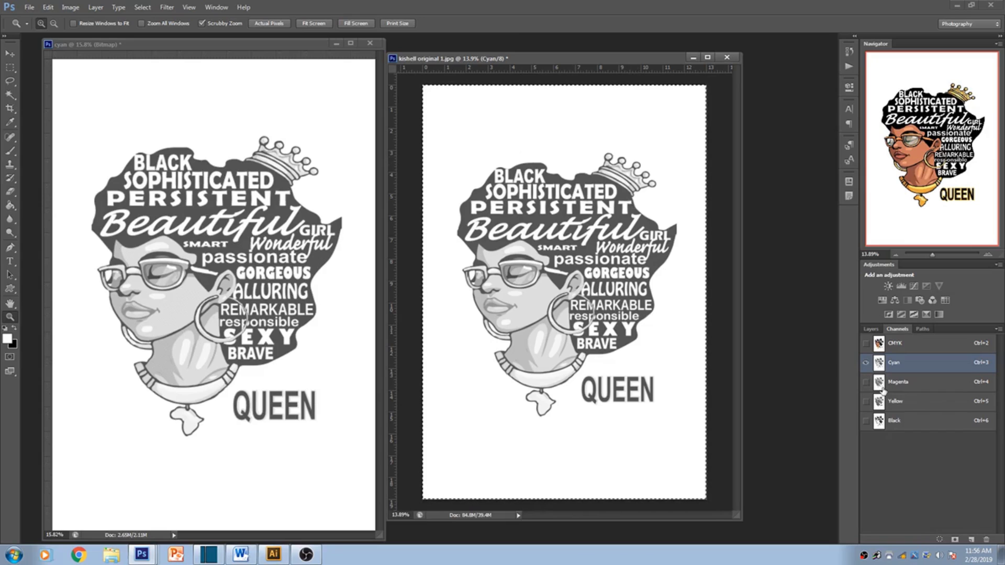
Select the Magenta channel and copy its contents
click(900, 386)
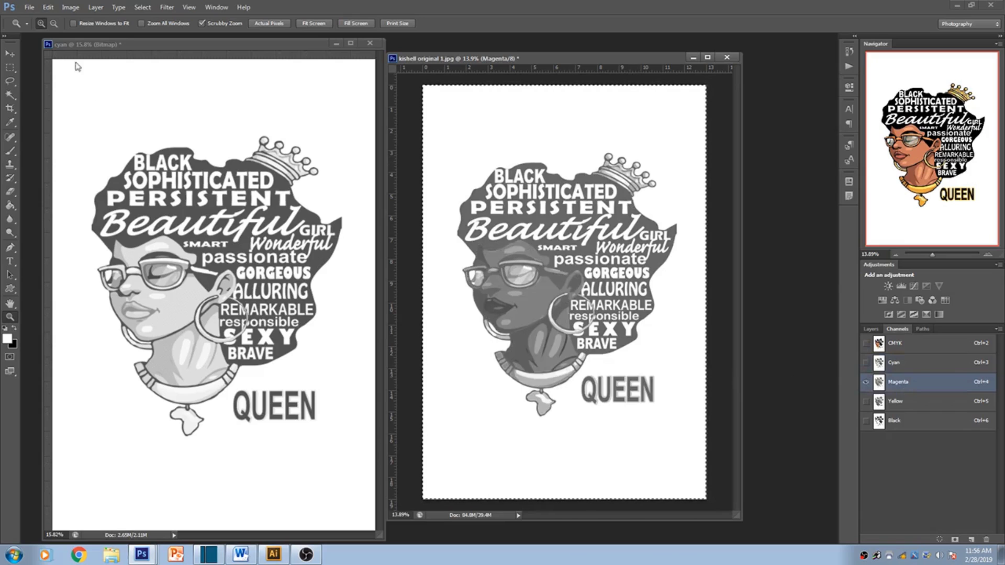
click(48, 8)
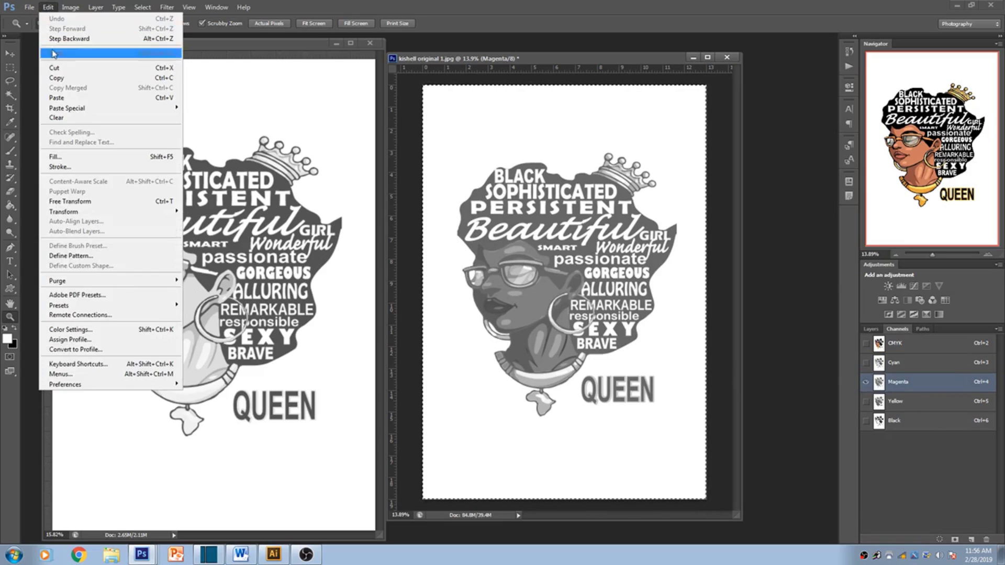
click(60, 79)
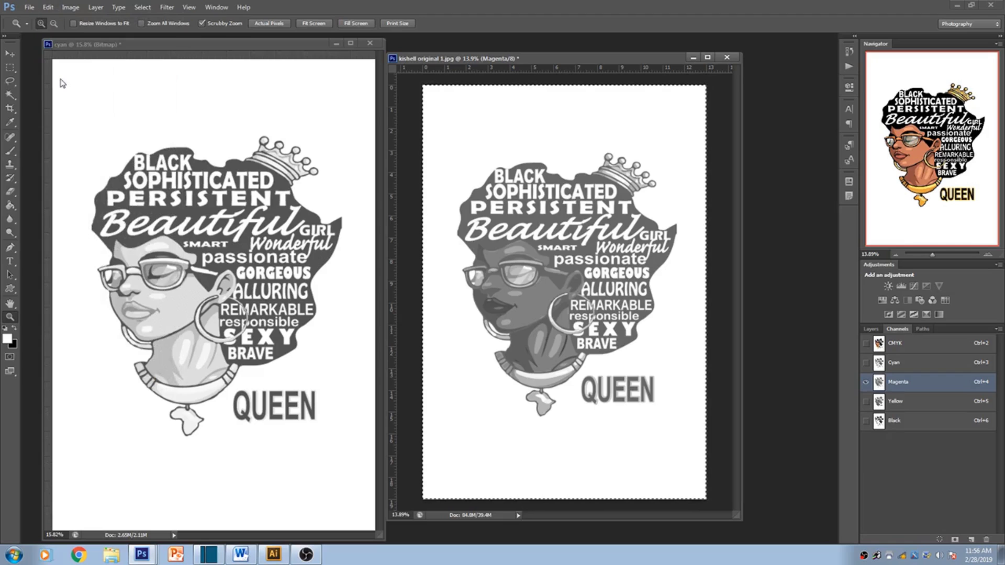
Create a new 13 in × 19 in document named 'magenta'
click(29, 7)
click(36, 19)
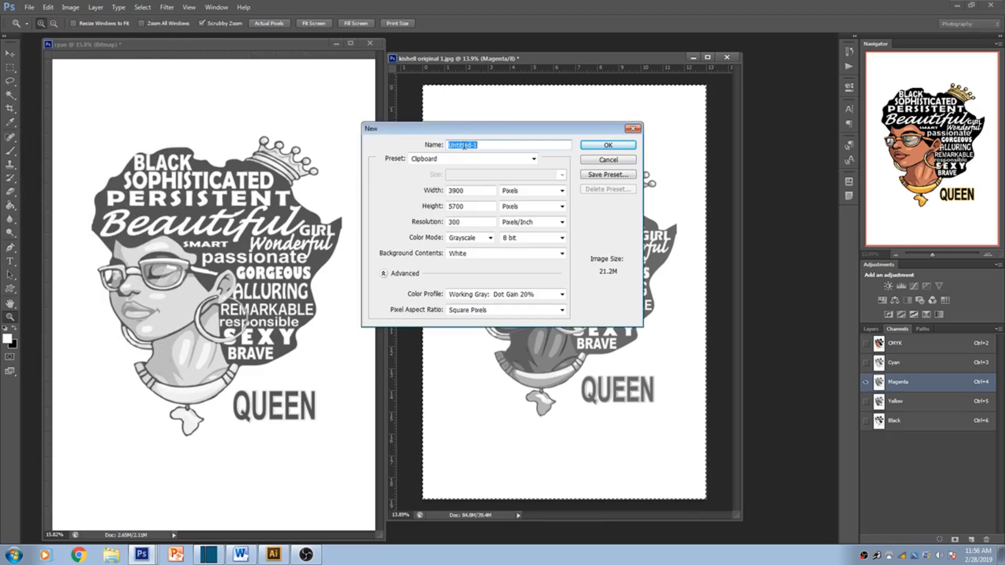
click(534, 160)
click(471, 219)
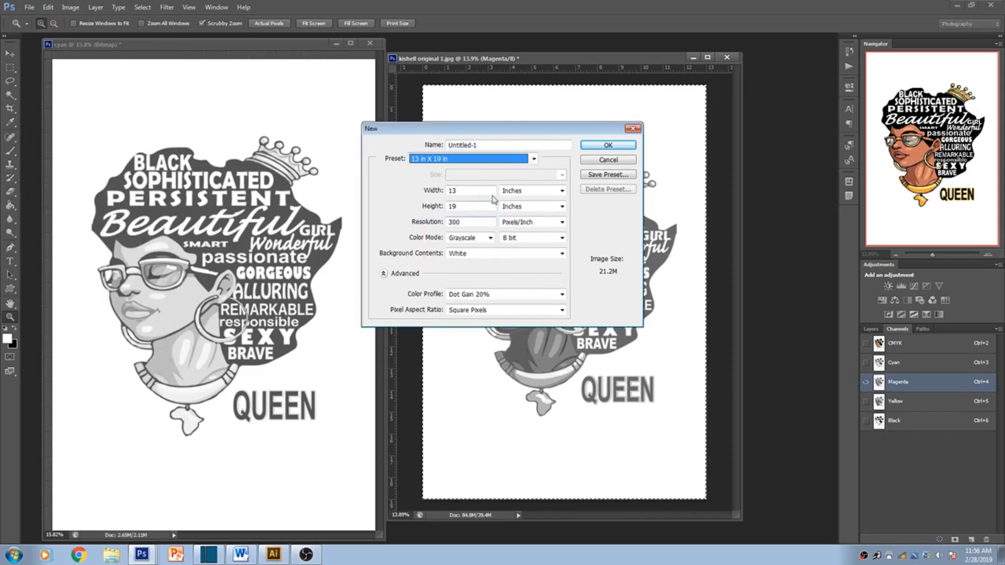
double_click(485, 144)
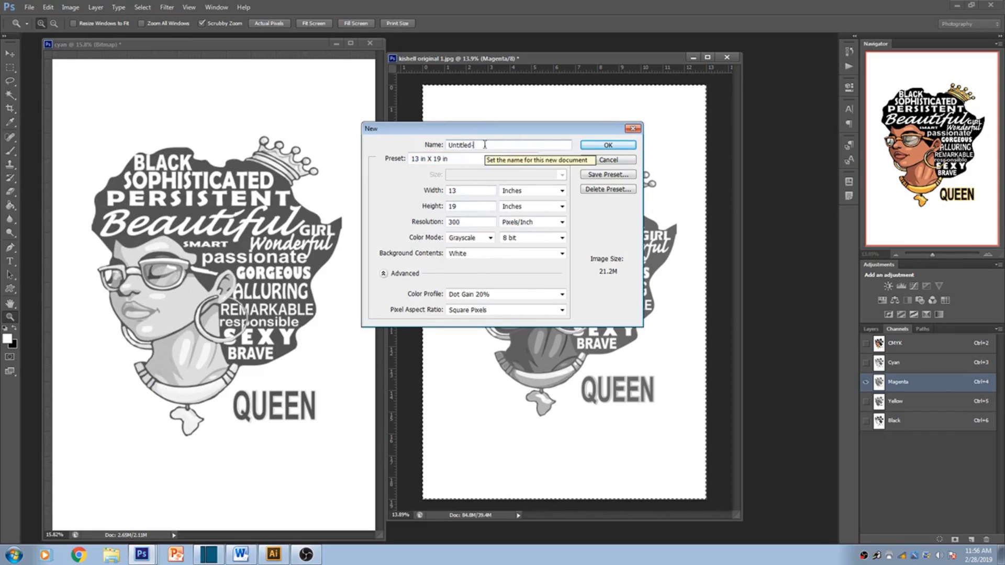
key(BackSpace)
text(ma)
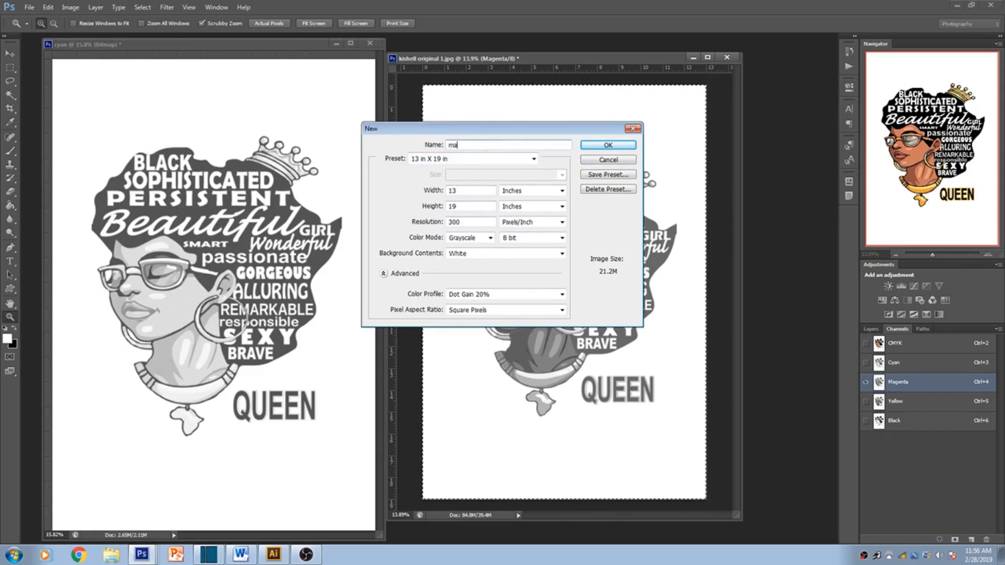
text(genta)
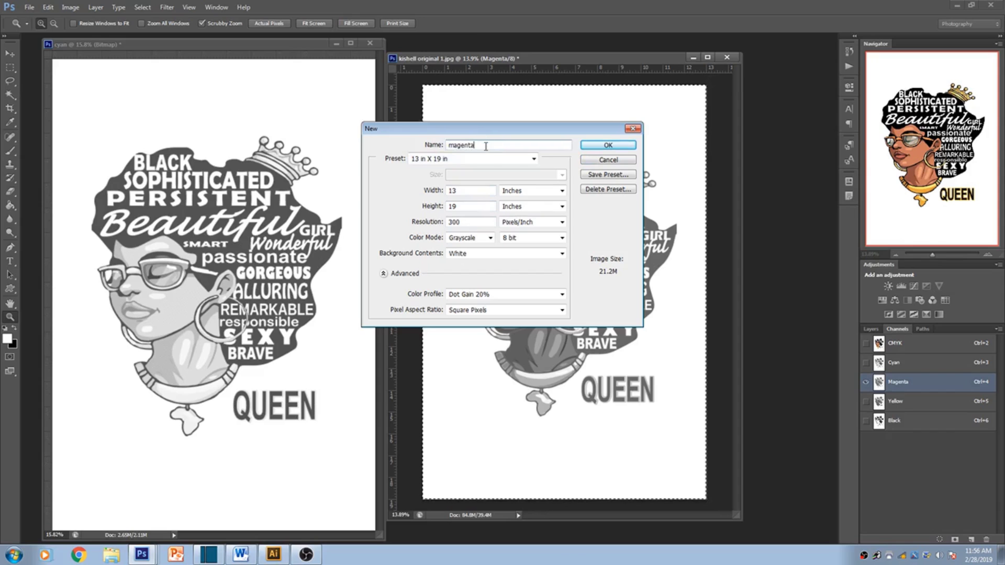
click(608, 145)
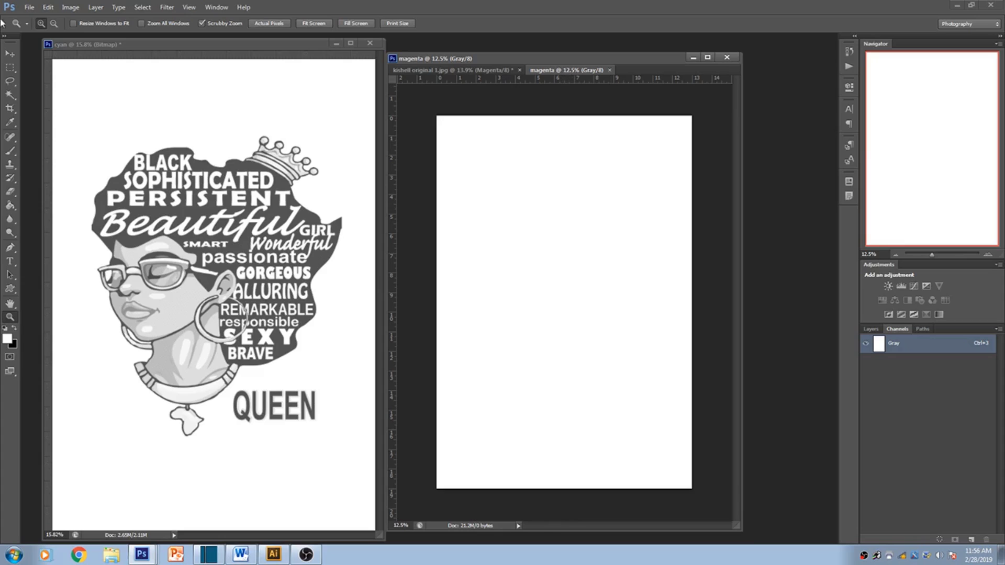
Float the magenta document in its own window
click(9, 53)
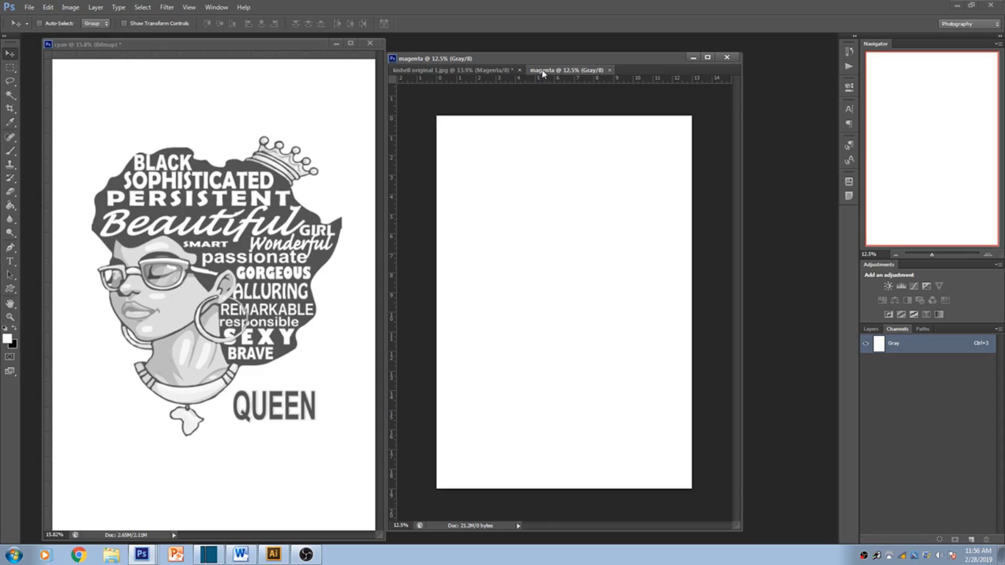
drag(543, 73, 63, 82)
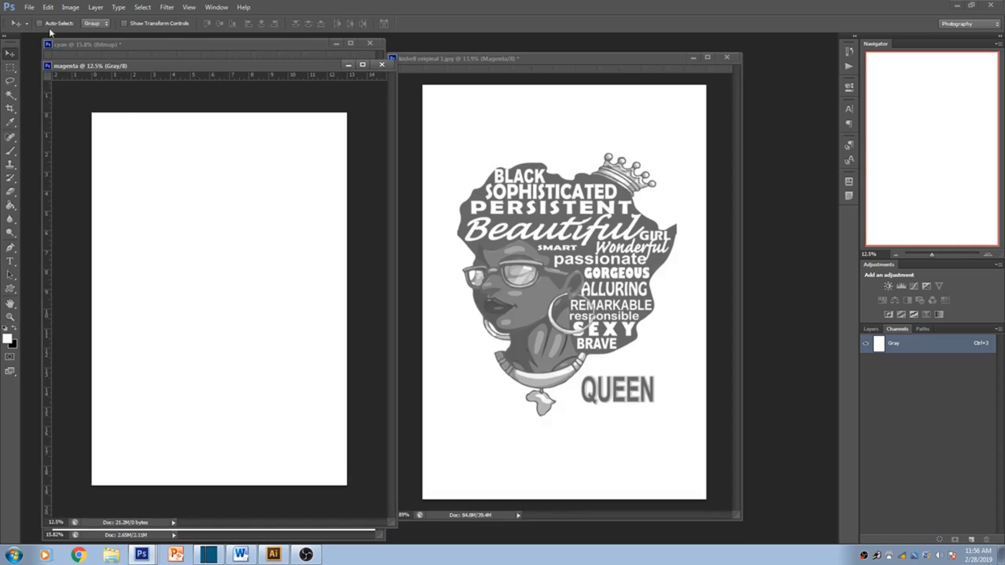
click(47, 7)
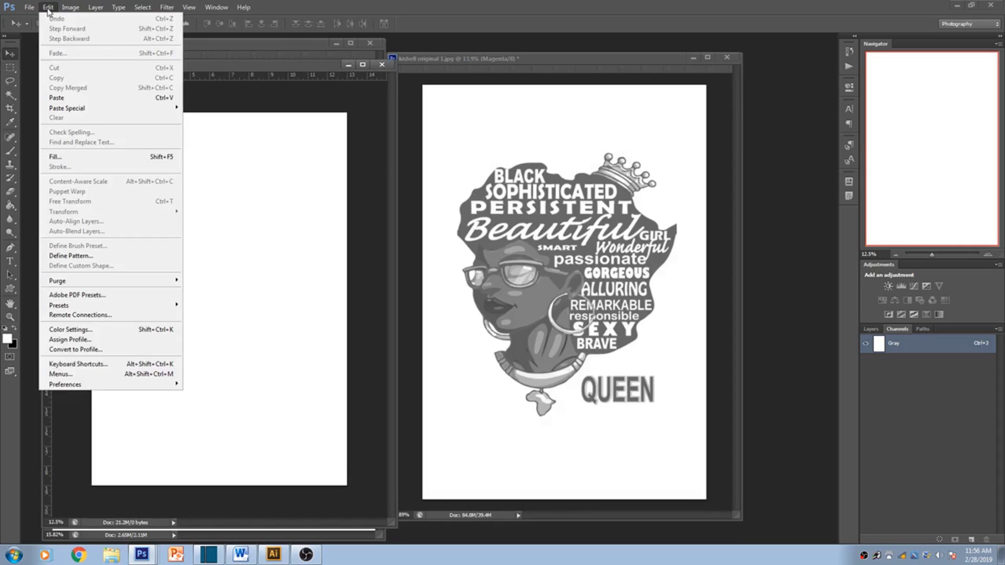
Paste the Magenta channel into the magenta document and convert it to Bitmap using Halftone Screen
click(57, 98)
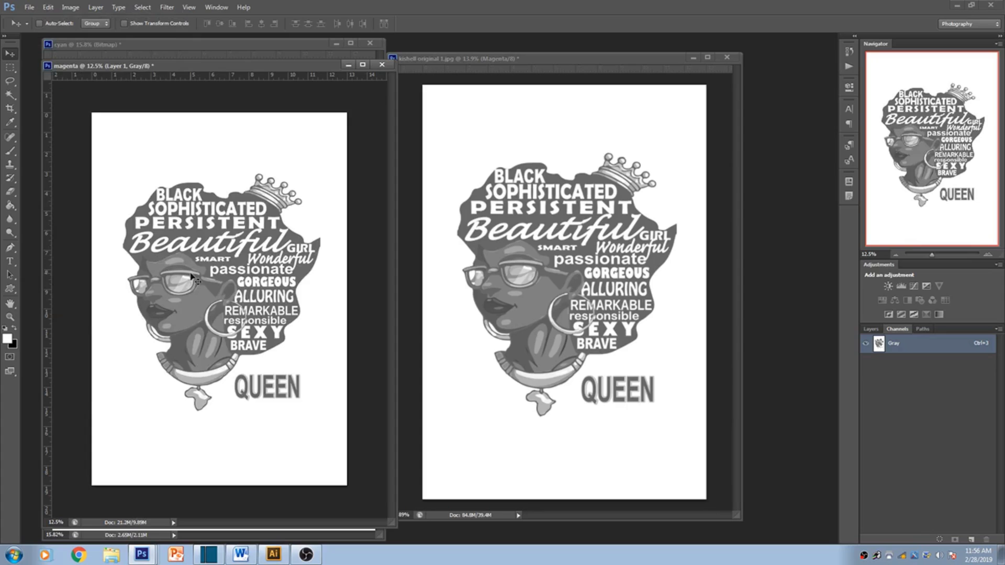
click(71, 8)
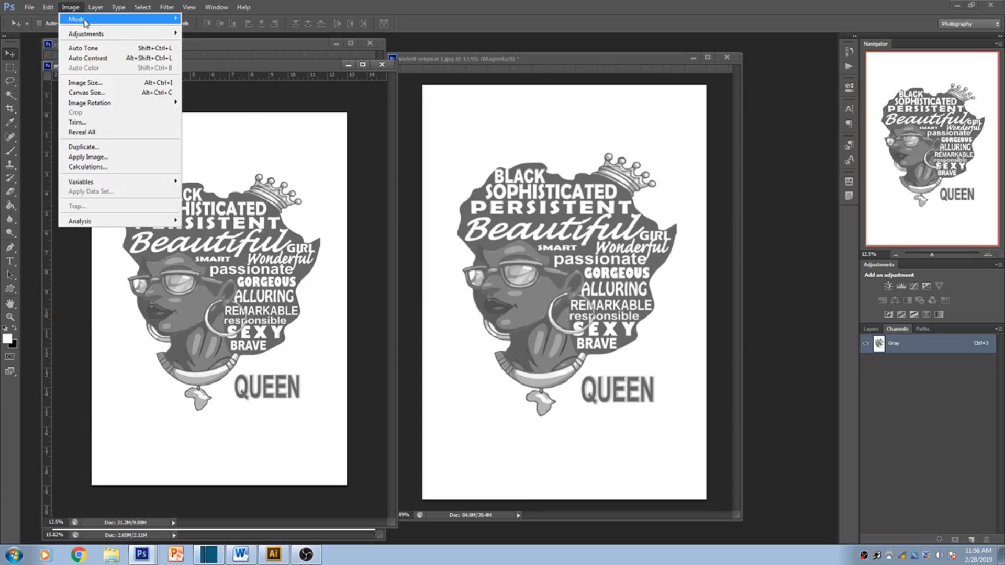
mouse_move(85, 21)
click(205, 20)
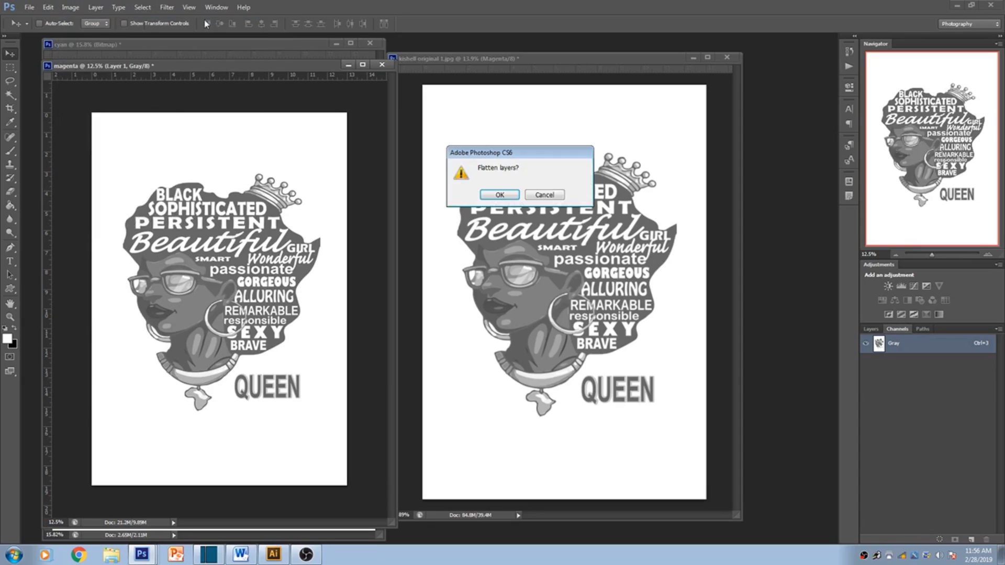
click(494, 195)
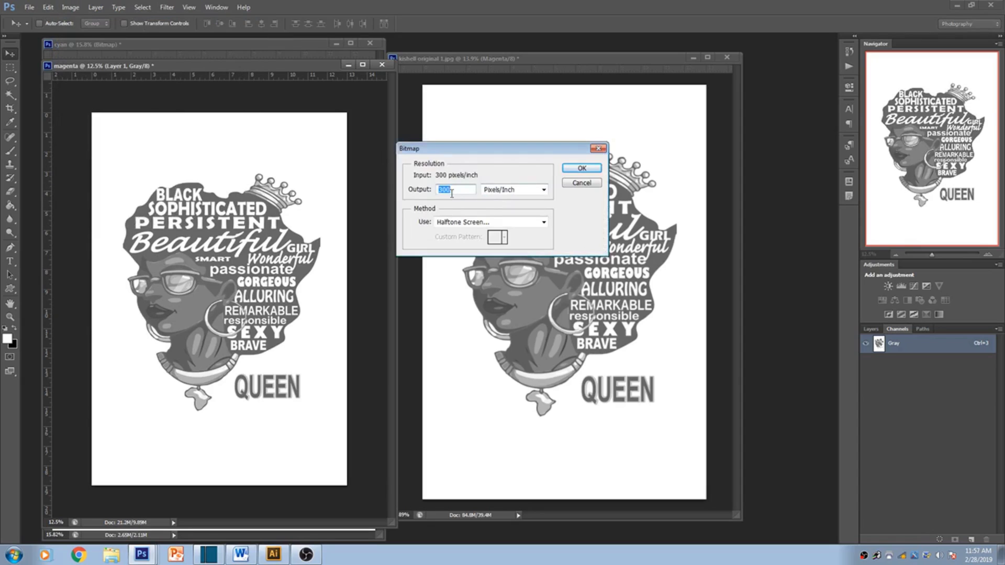
click(582, 168)
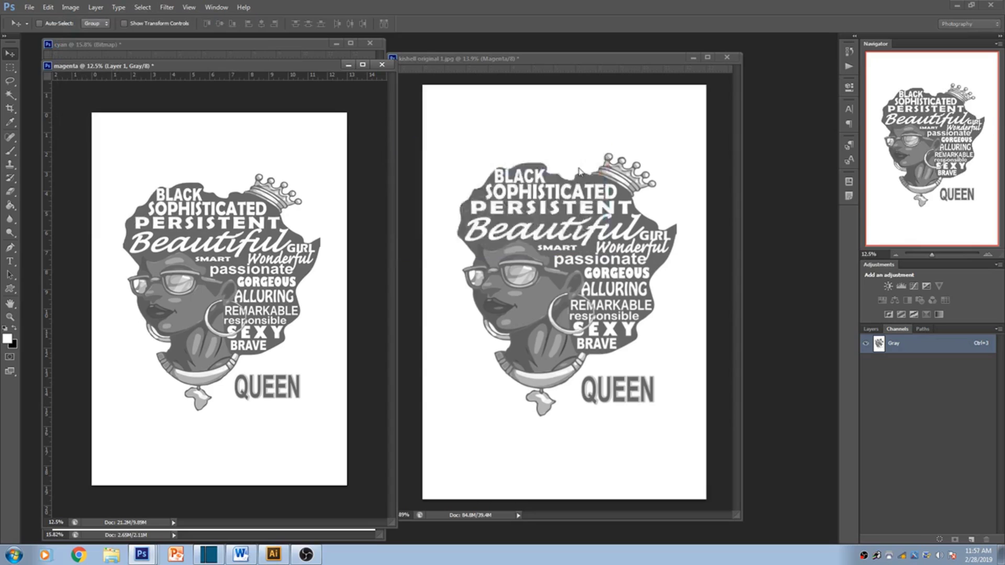
Apply a 60 lines/inch, 75° round halftone screen, then return to the Queen original
click(460, 203)
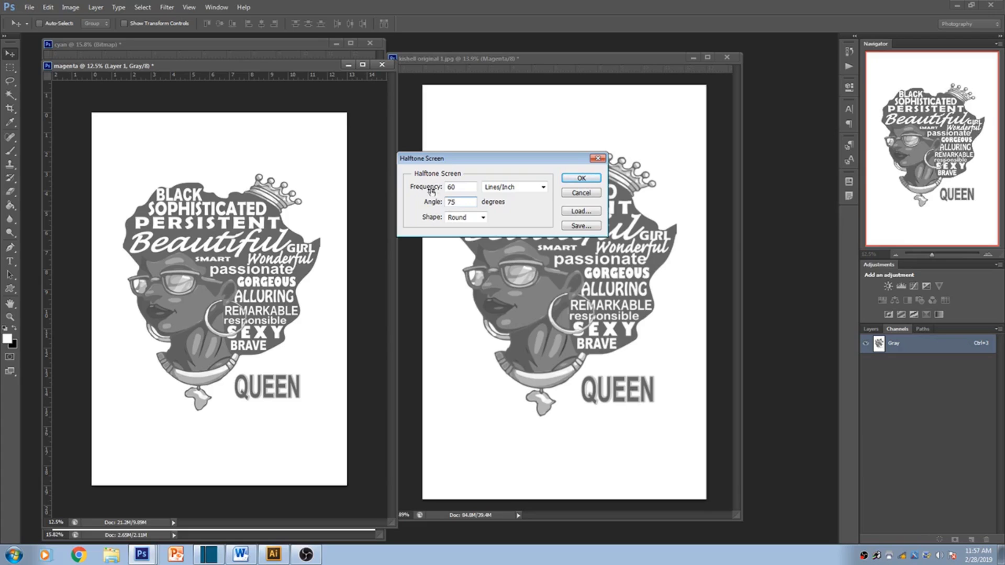
click(581, 178)
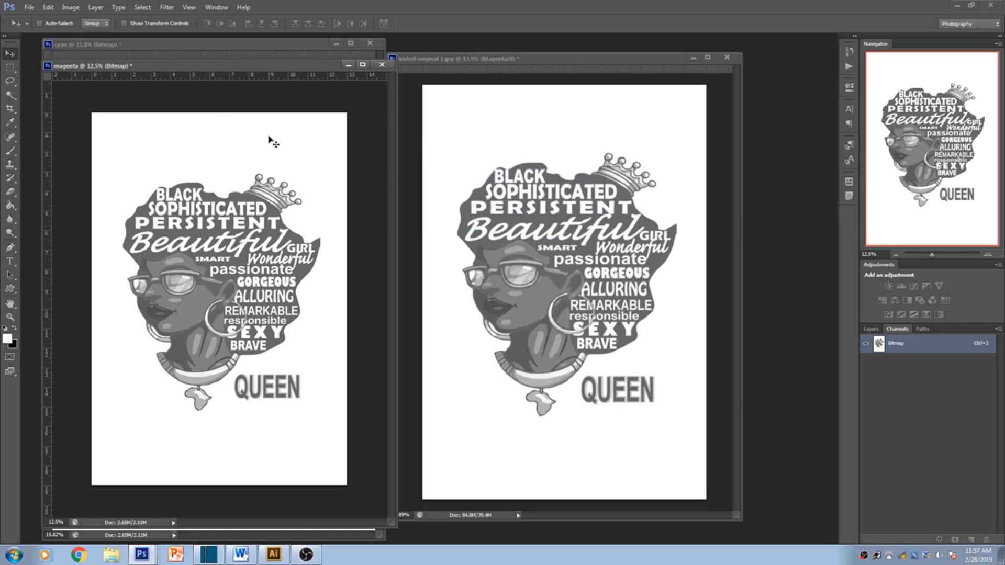
click(571, 134)
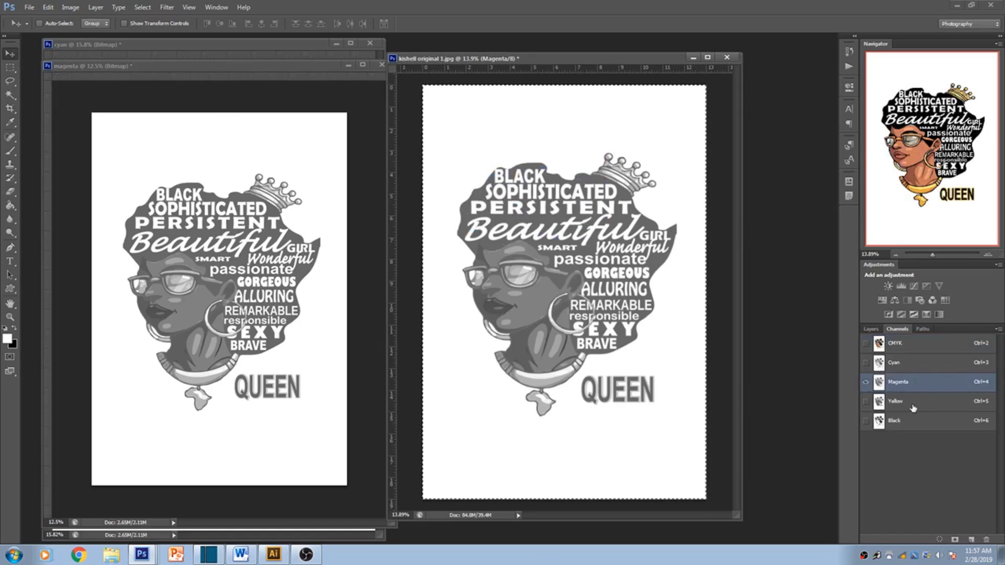
Copy the contents of the original's Yellow channel
click(911, 403)
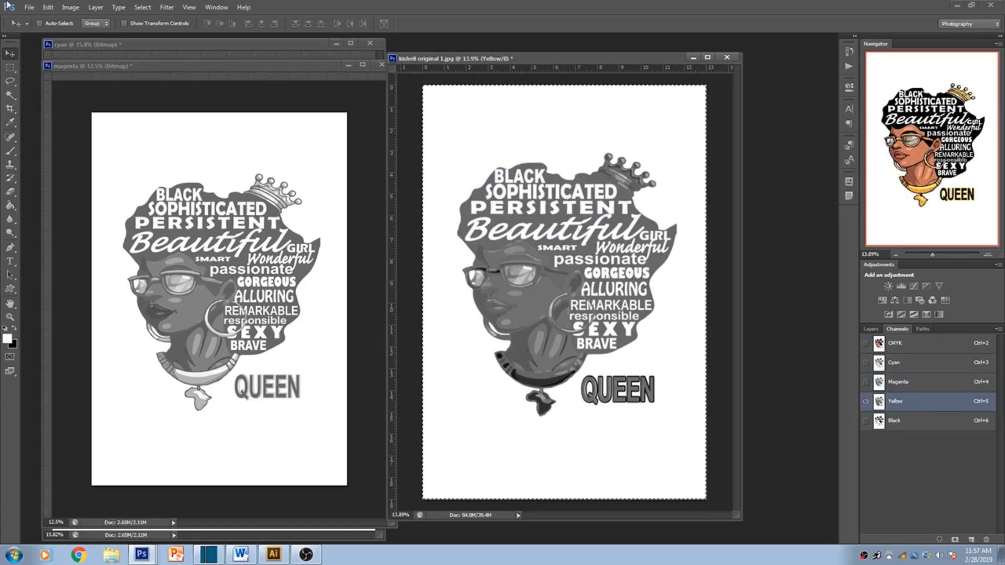
click(47, 7)
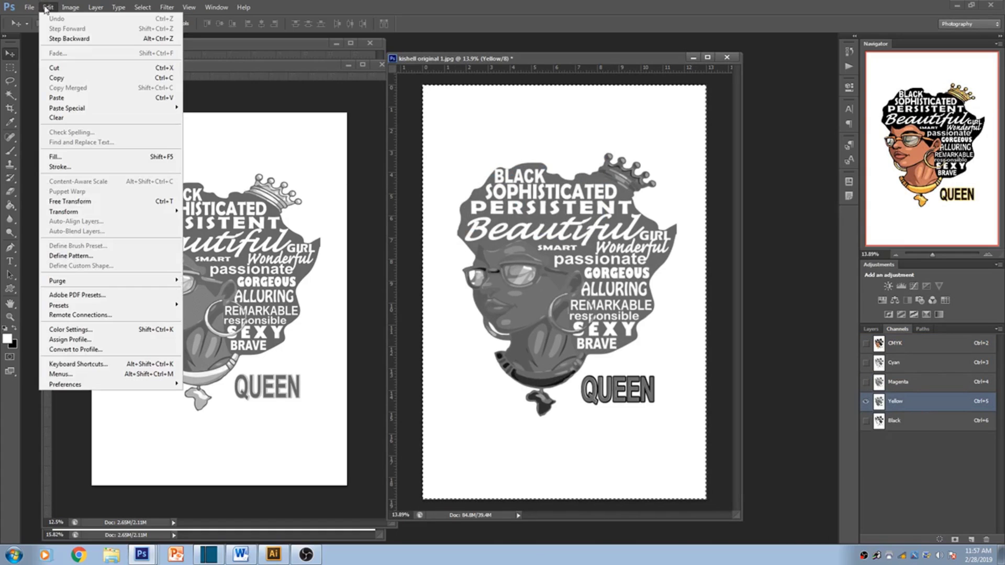
click(58, 77)
Create a new 13 in × 19 in document named 'yellow'
click(29, 7)
click(32, 16)
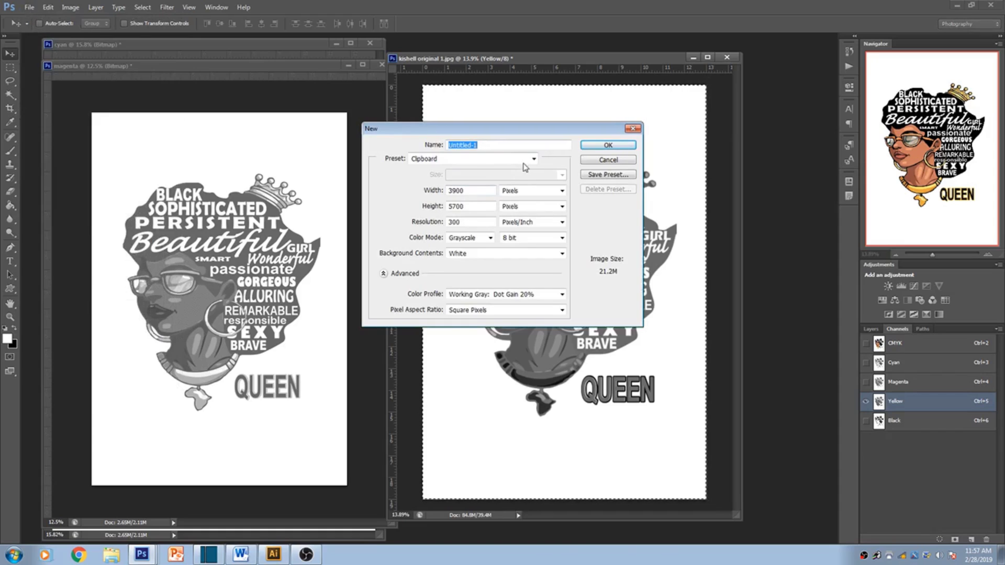
click(533, 159)
click(484, 220)
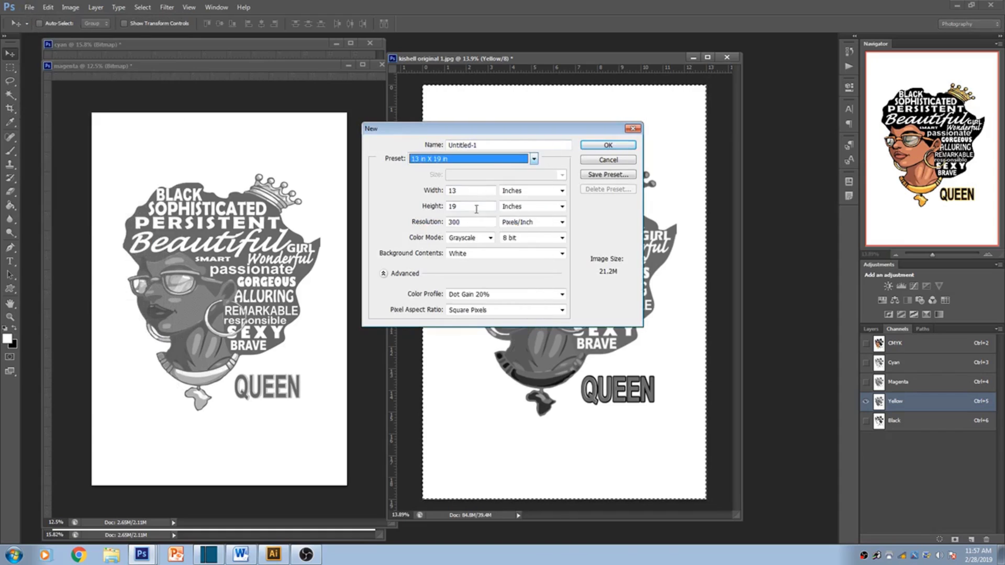
click(483, 146)
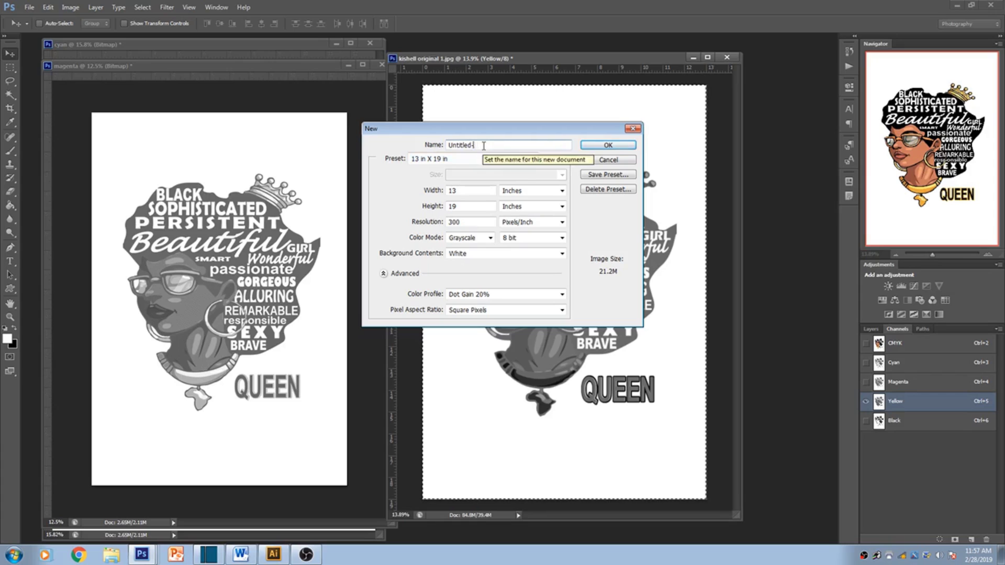
key(BackSpace)
key(BackSpace)
key(BackSpace)
key(BackSpace)
key(BackSpace)
key(BackSpace)
key(BackSpace)
key(BackSpace)
key(BackSpace)
key(BackSpace)
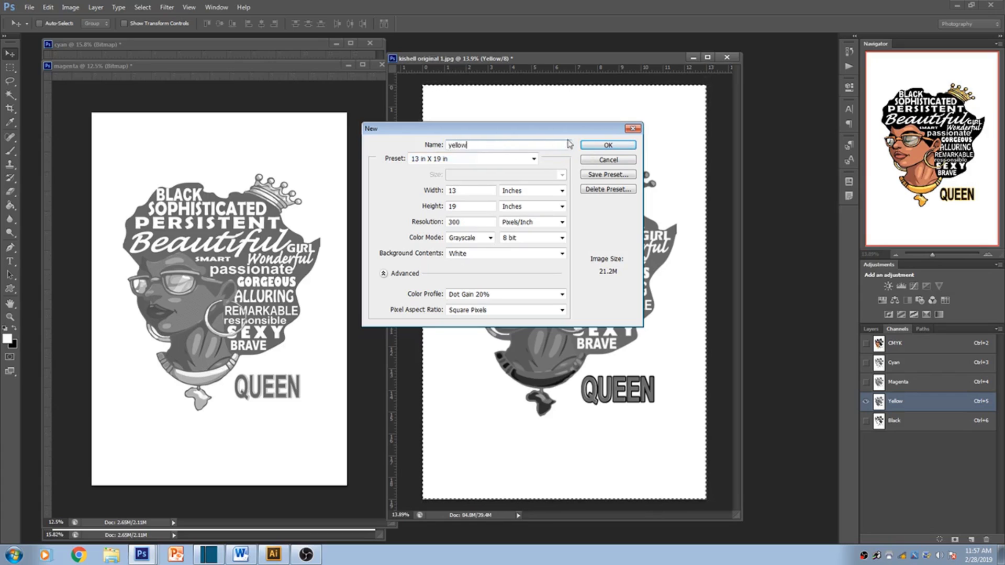
click(605, 144)
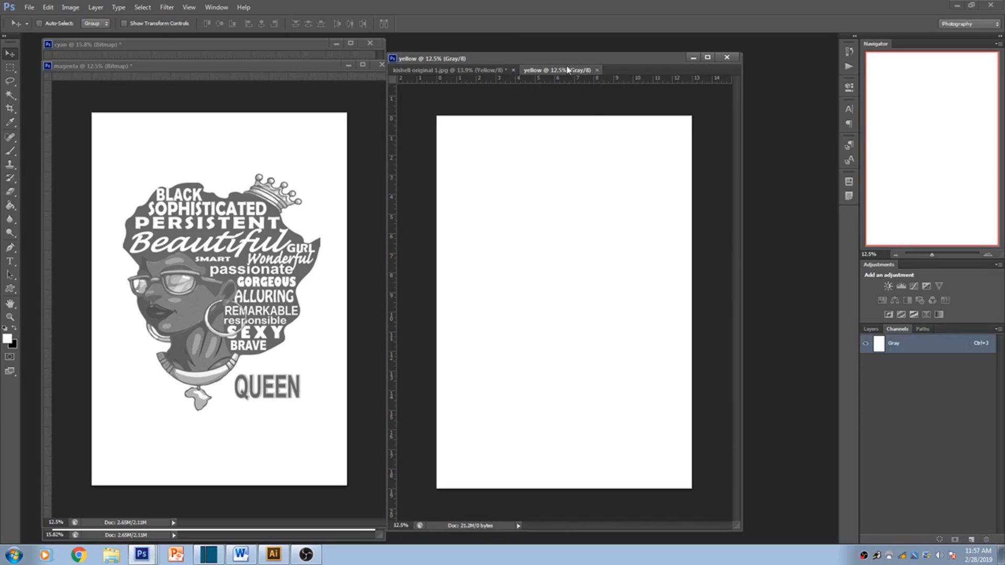
Float the yellow document in its own window and paste the copied Yellow channel artwork
drag(566, 72, 77, 78)
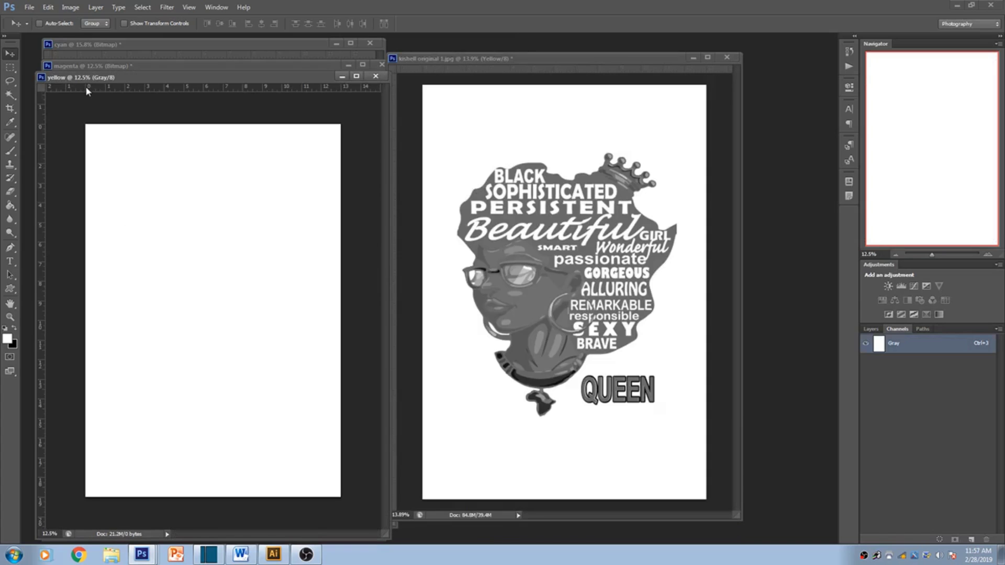
click(48, 6)
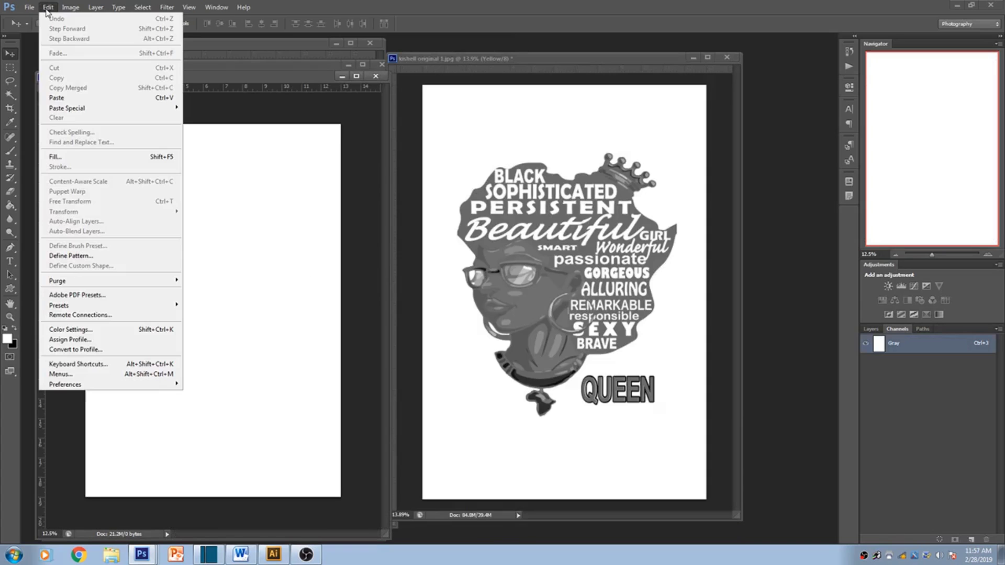
click(61, 99)
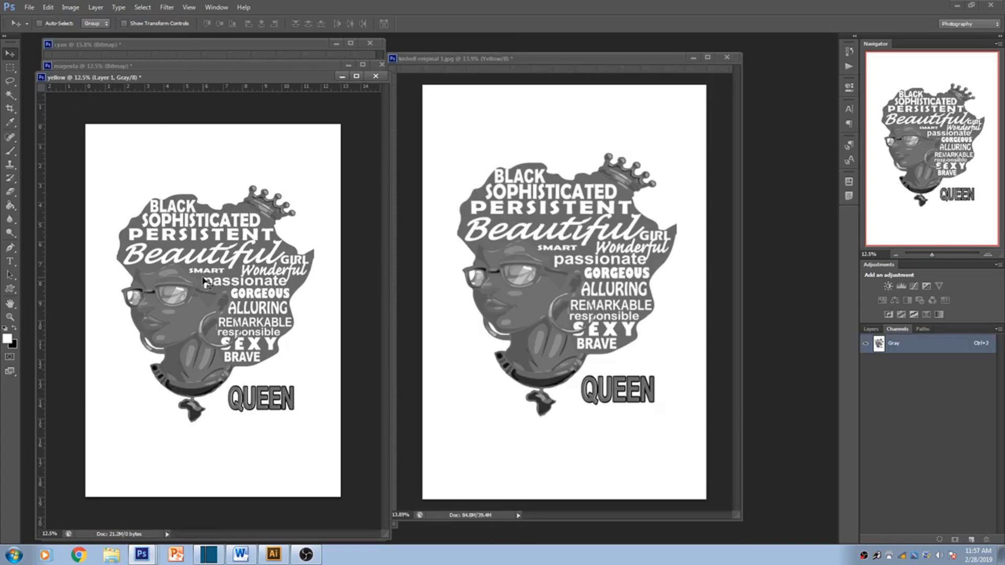
Flatten and convert yellow to a 300 ppi, 60 lpi round halftone bitmap; select all in the original
click(70, 7)
key(Escape)
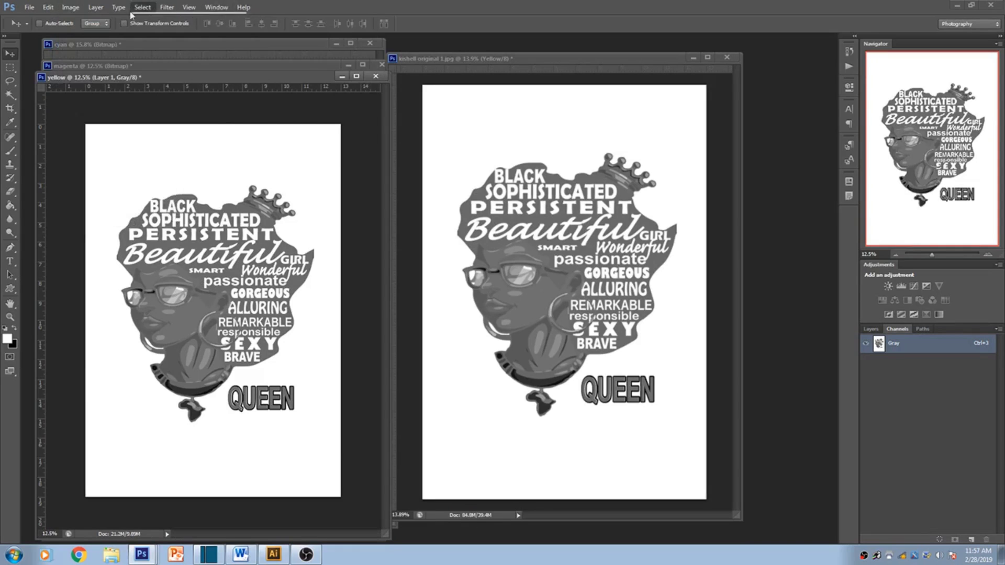
click(95, 7)
mouse_move(102, 21)
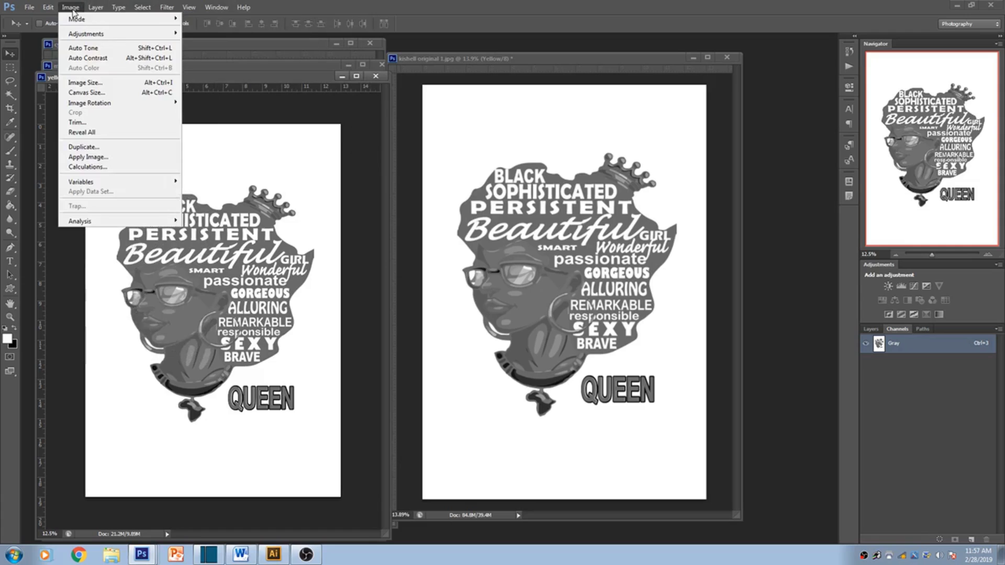
key(Escape)
click(83, 9)
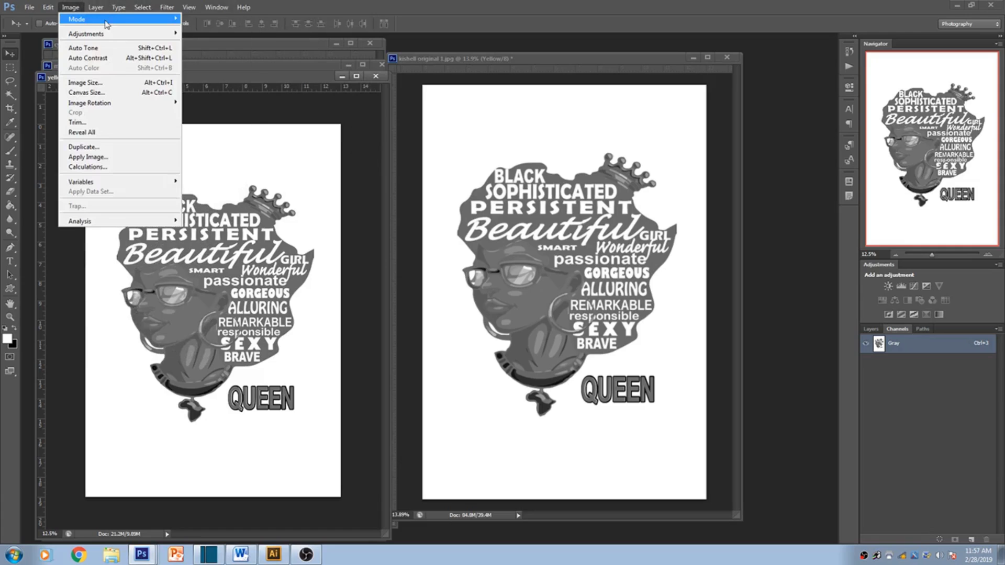
key(Escape)
key(Escape)
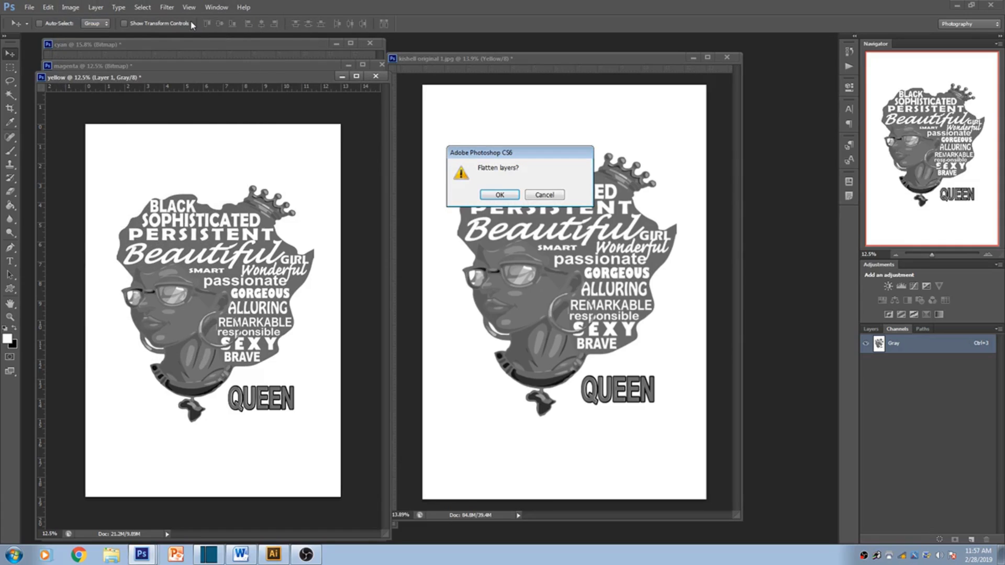
click(490, 193)
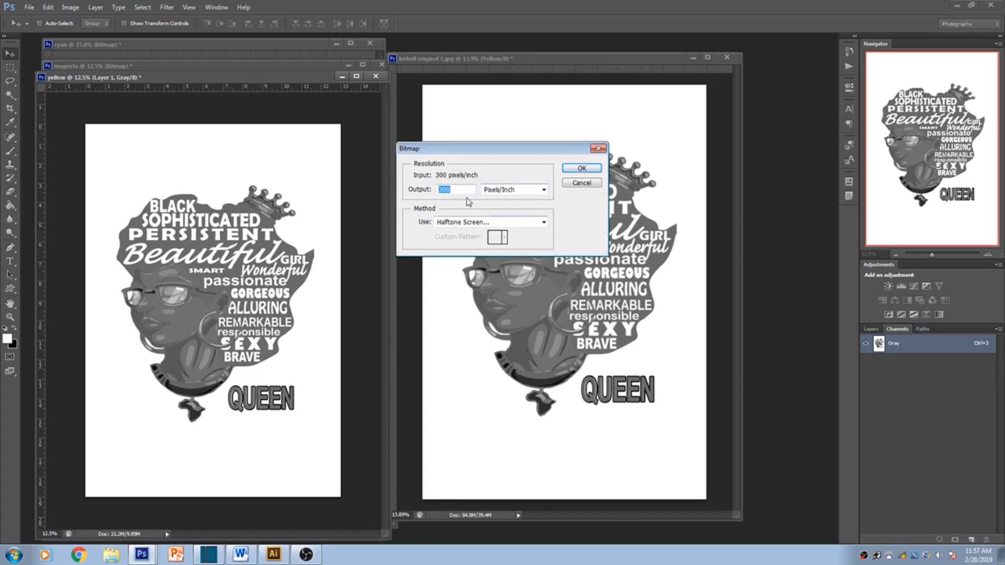
click(577, 170)
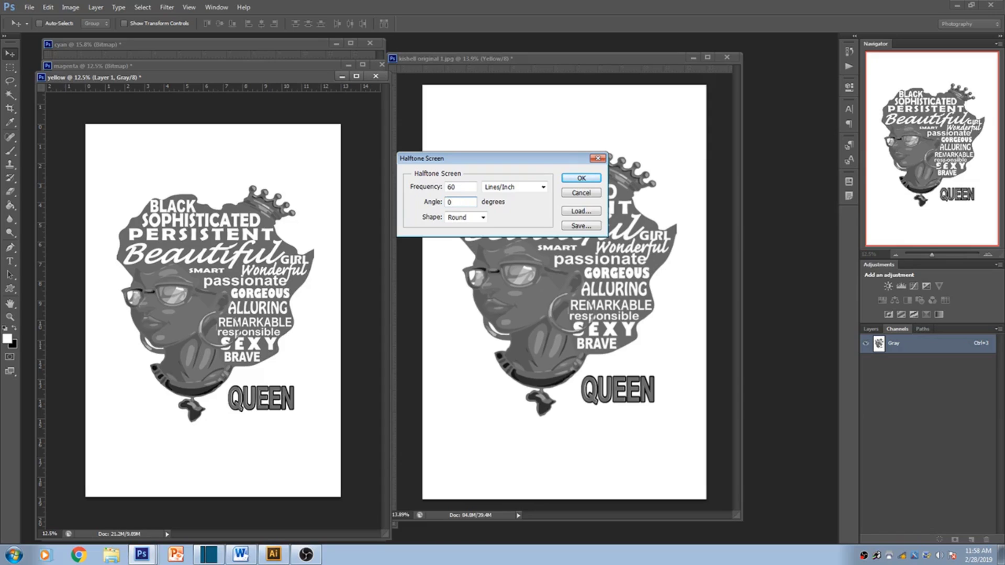
click(574, 179)
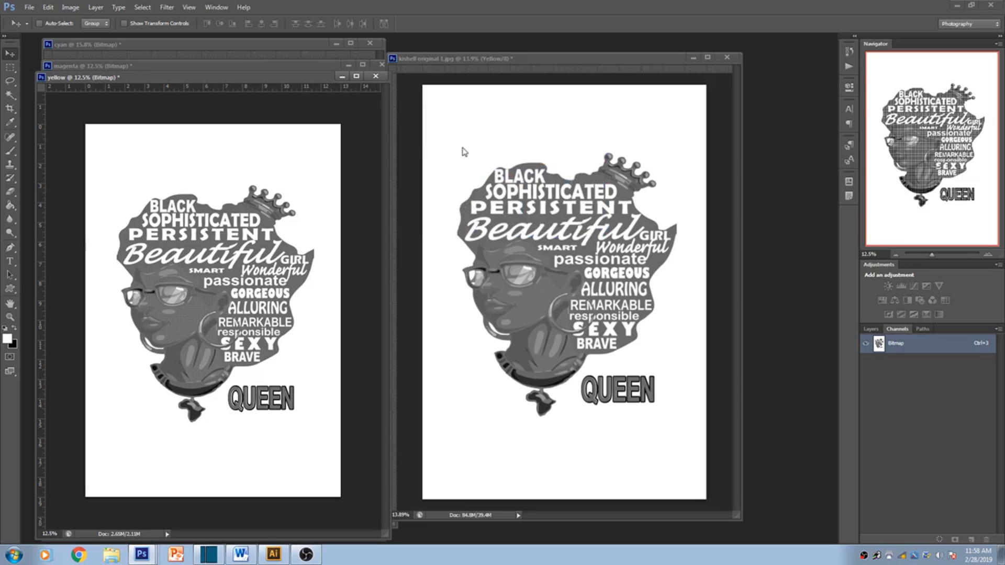
click(523, 135)
key(ctrl+a)
Copy the contents of the original's Black channel
click(901, 421)
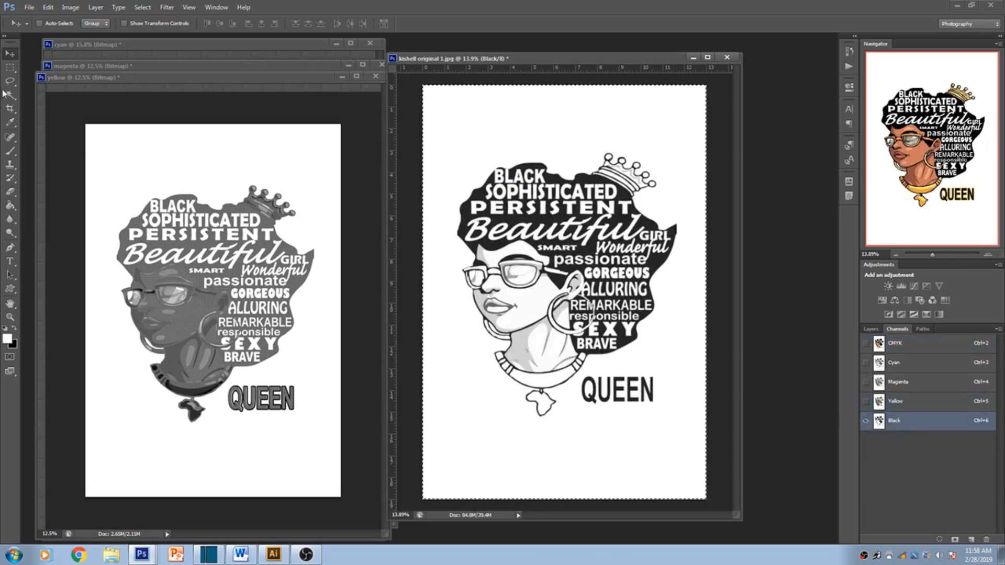
click(47, 7)
click(62, 67)
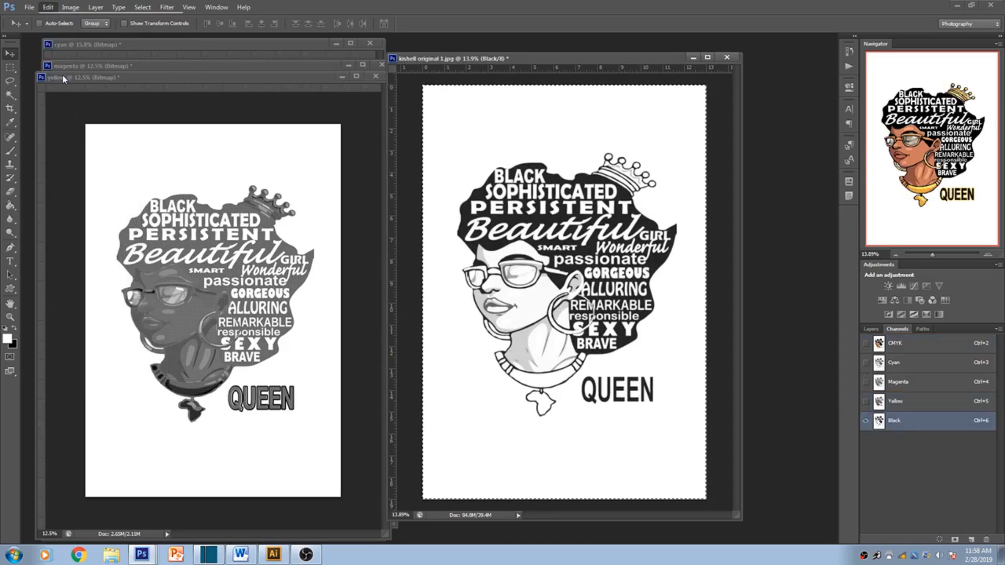
Create a new 13 in × 19 in document named 'black'
click(29, 7)
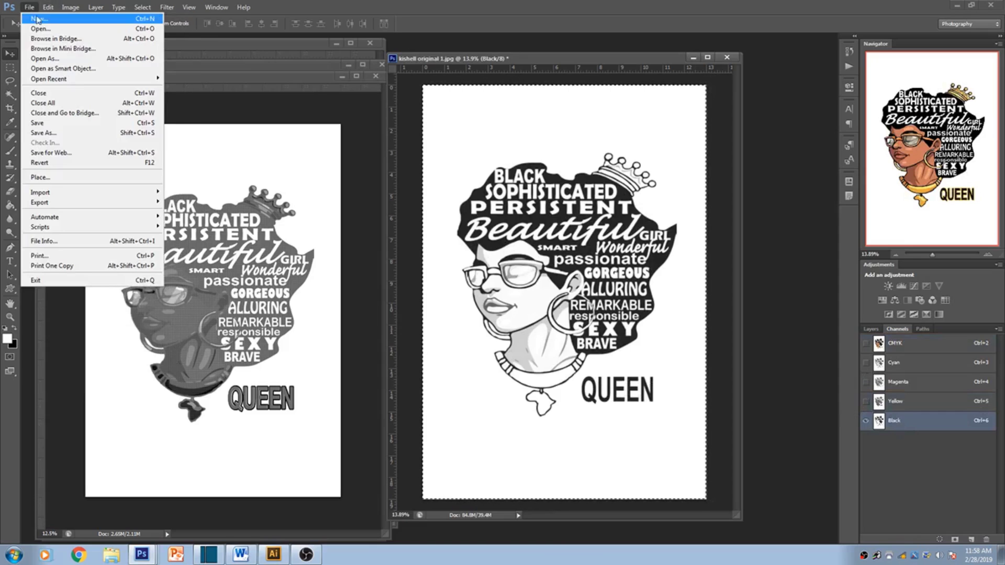
click(37, 19)
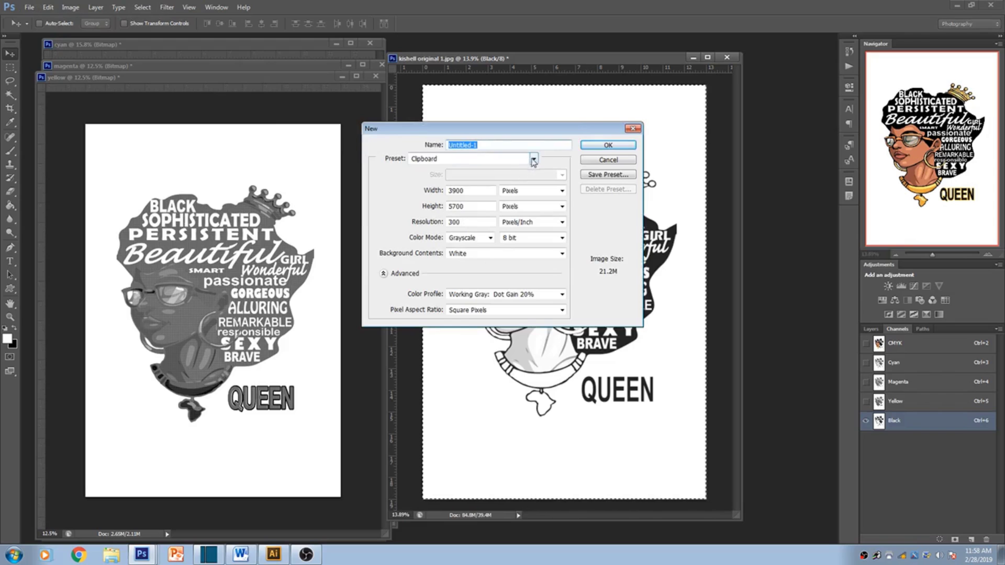
click(533, 159)
click(460, 219)
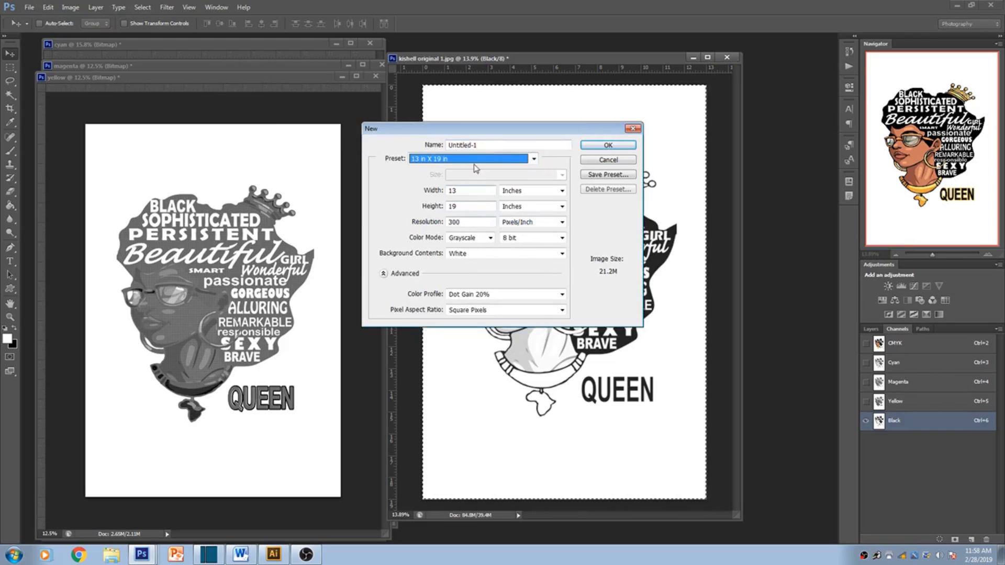
click(480, 145)
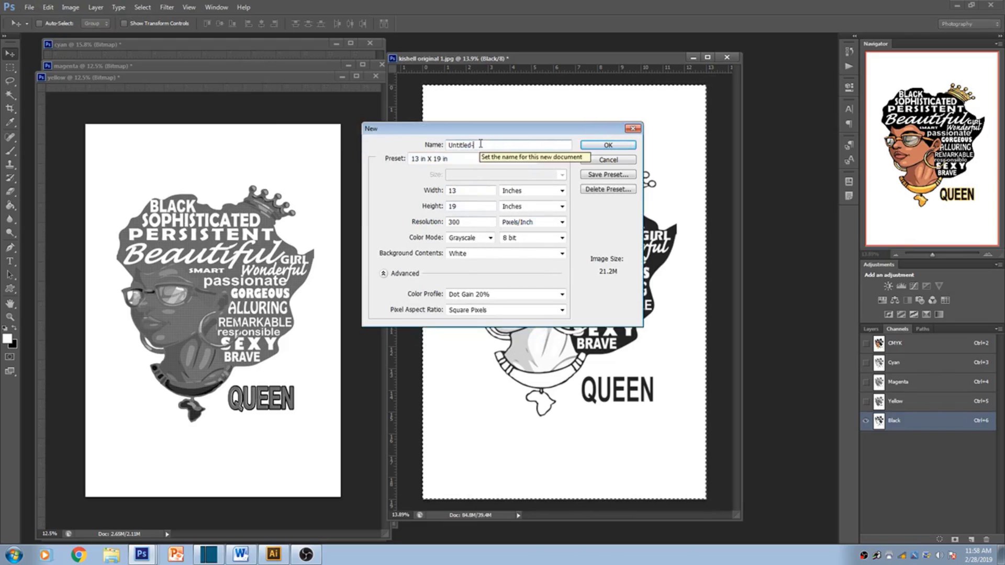
key(BackSpace)
key(BackSpace)
key(BackSpace)
key(BackSpace)
key(BackSpace)
key(BackSpace)
key(BackSpace)
key(BackSpace)
key(BackSpace)
key(BackSpace)
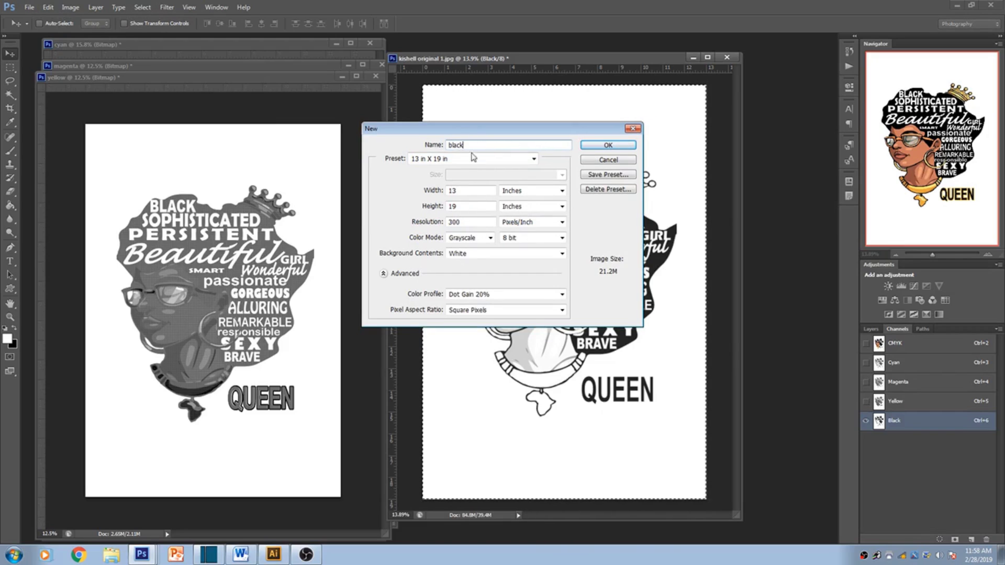
click(597, 148)
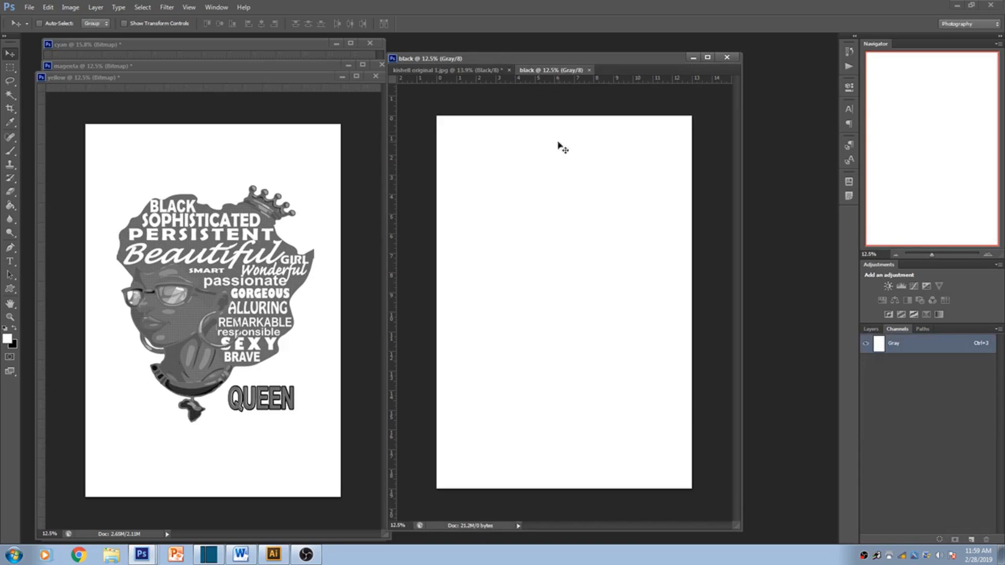
Float the black document in its own window and paste the Black channel artwork
drag(538, 72, 69, 100)
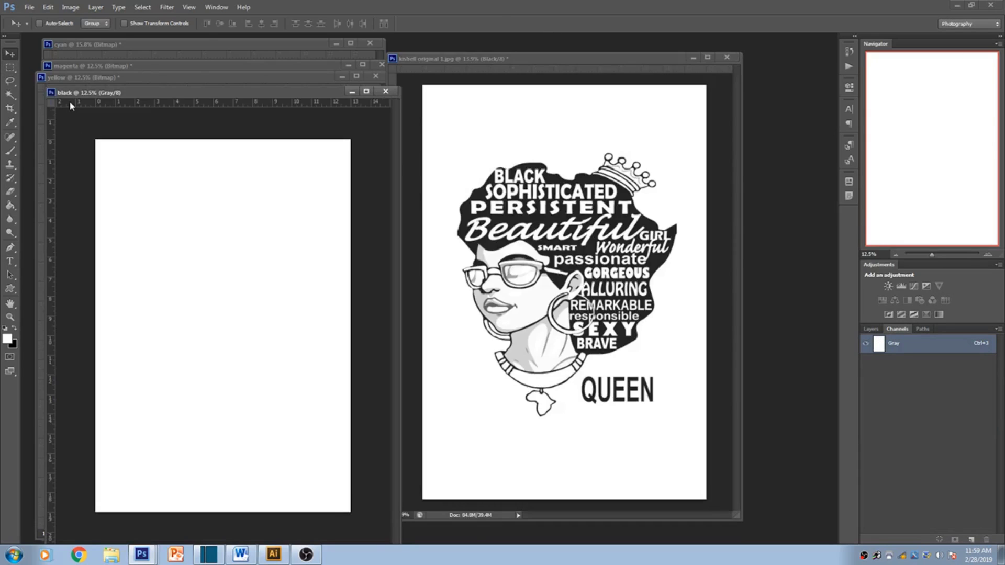
click(47, 8)
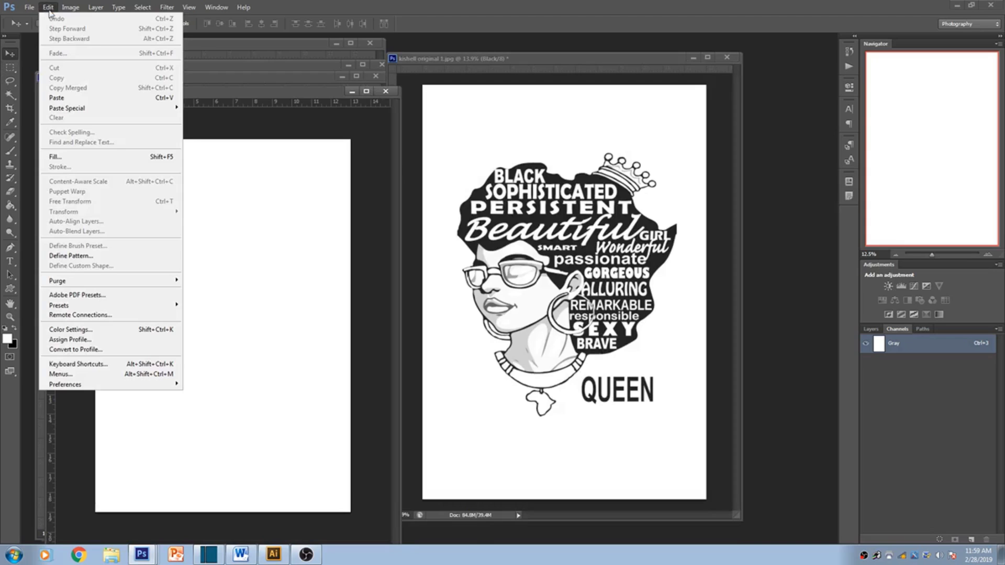
click(68, 99)
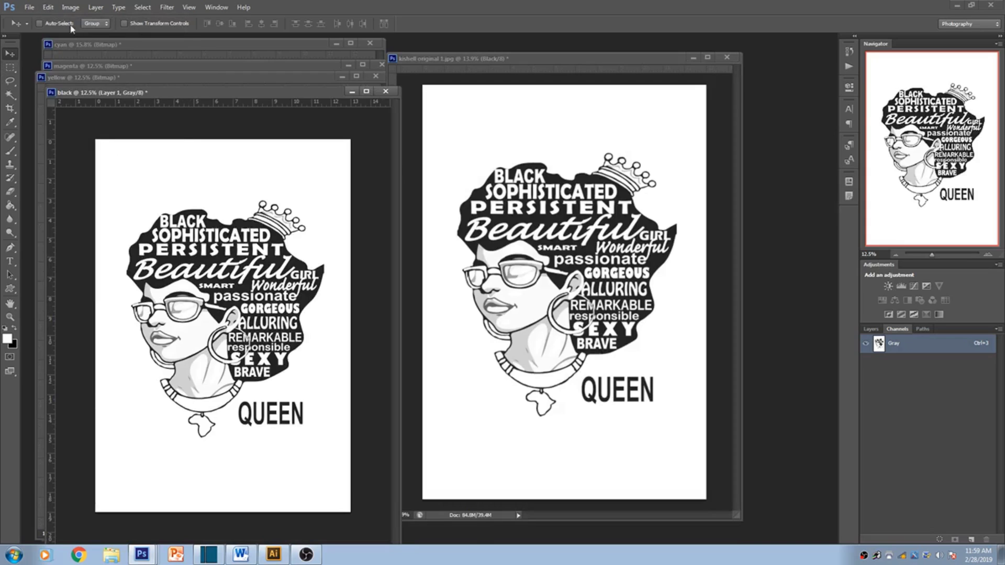
Flatten and convert black to a 300 ppi, 60 lpi, 45° round halftone bitmap; zoom to the glasses
click(70, 7)
mouse_move(107, 21)
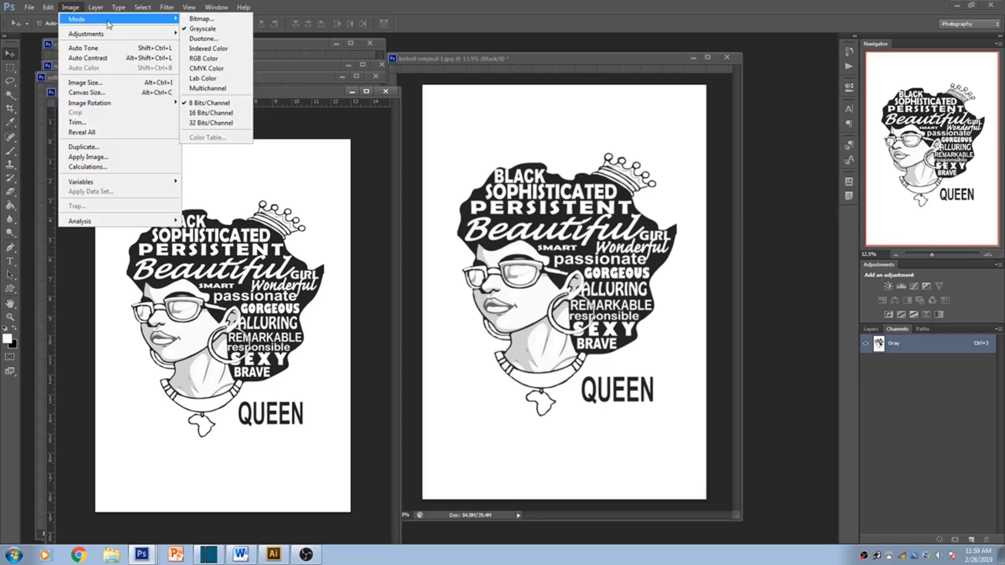
click(198, 19)
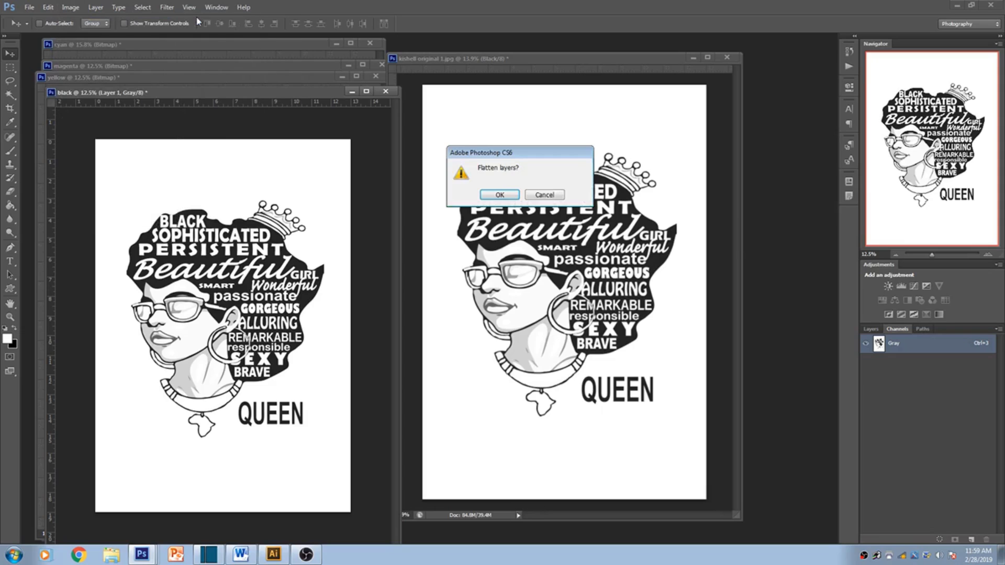
click(500, 195)
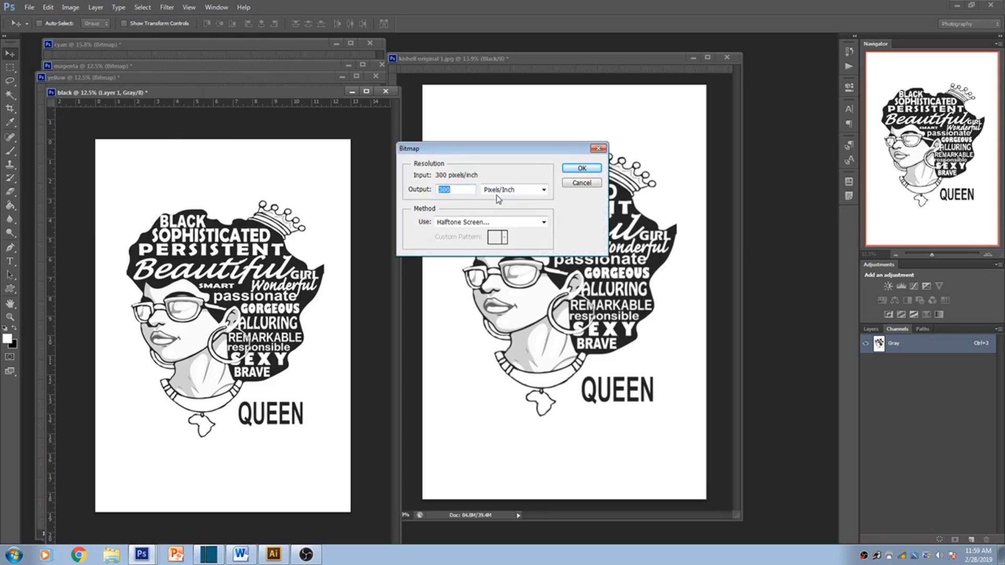
click(582, 168)
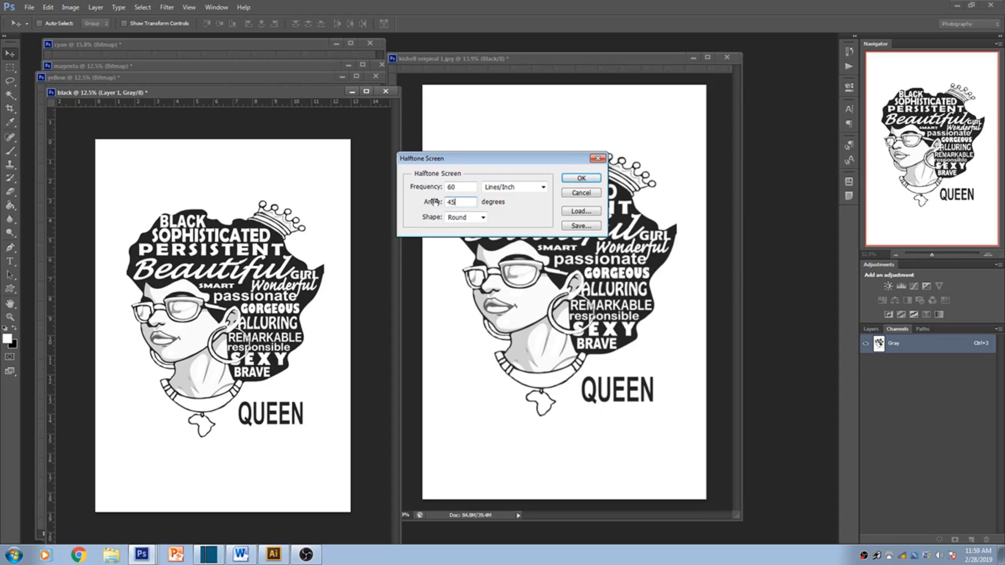
click(571, 178)
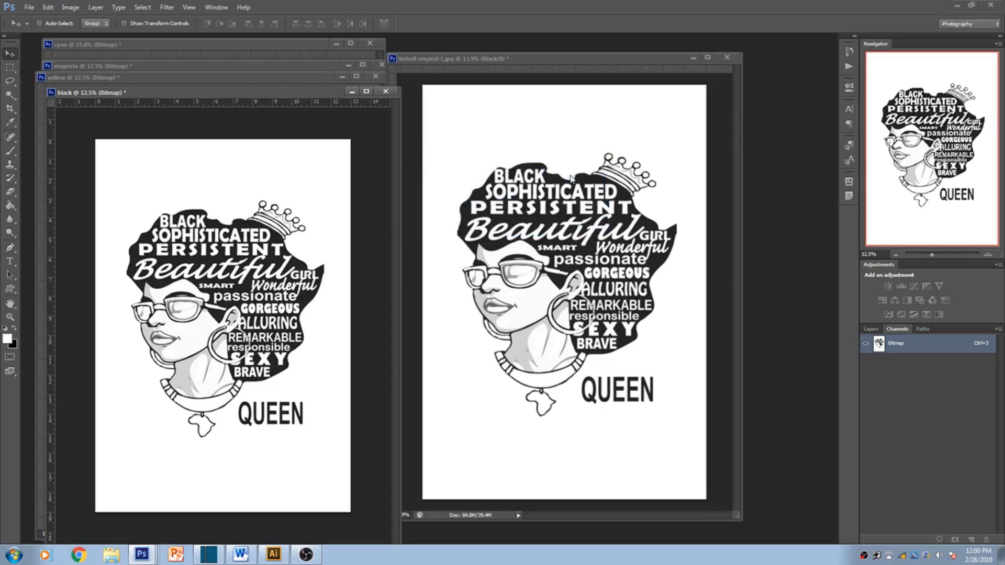
click(9, 317)
drag(176, 280, 176, 279)
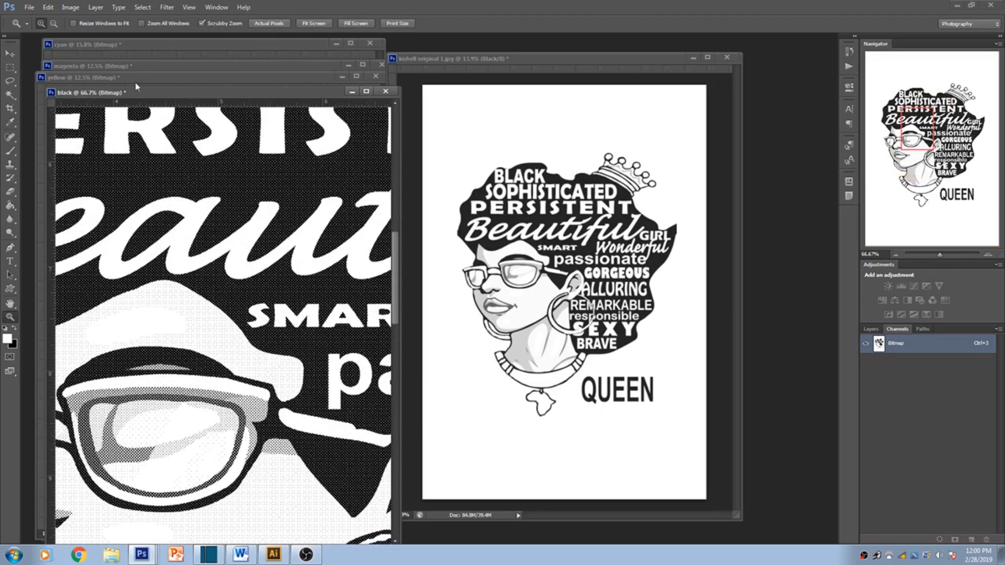